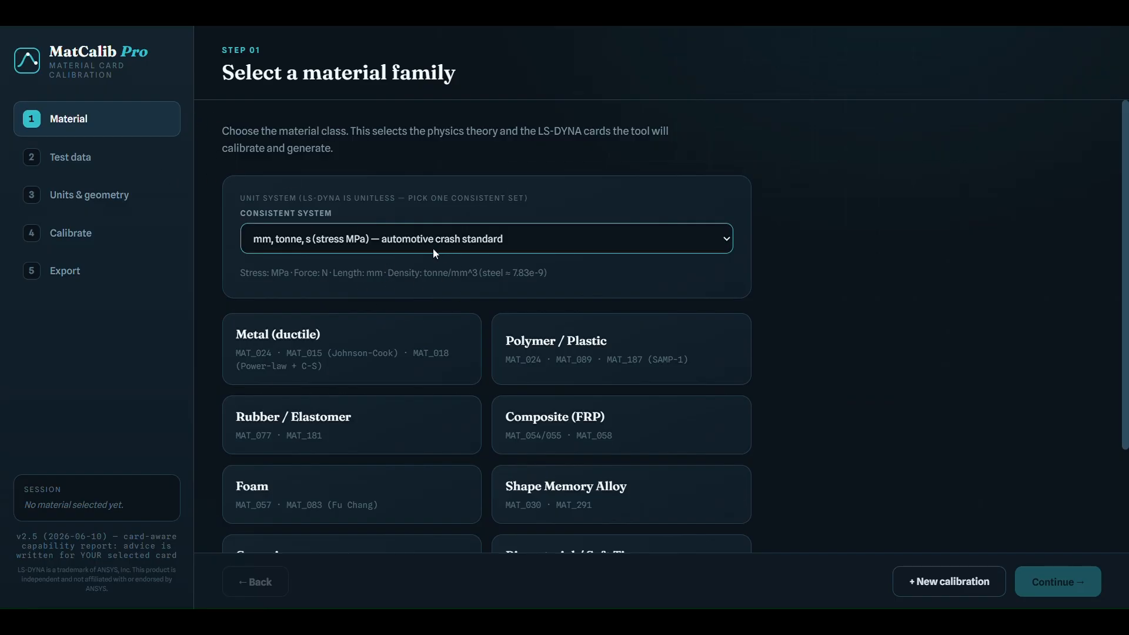
- Choose the Metal (ductile) family with the MAT_024 Piecewise Linear Plasticity card and proceed to the test data
{"action": "scroll", "coordinate": [522, 351], "scroll_direction": "down", "scroll_amount": 3}
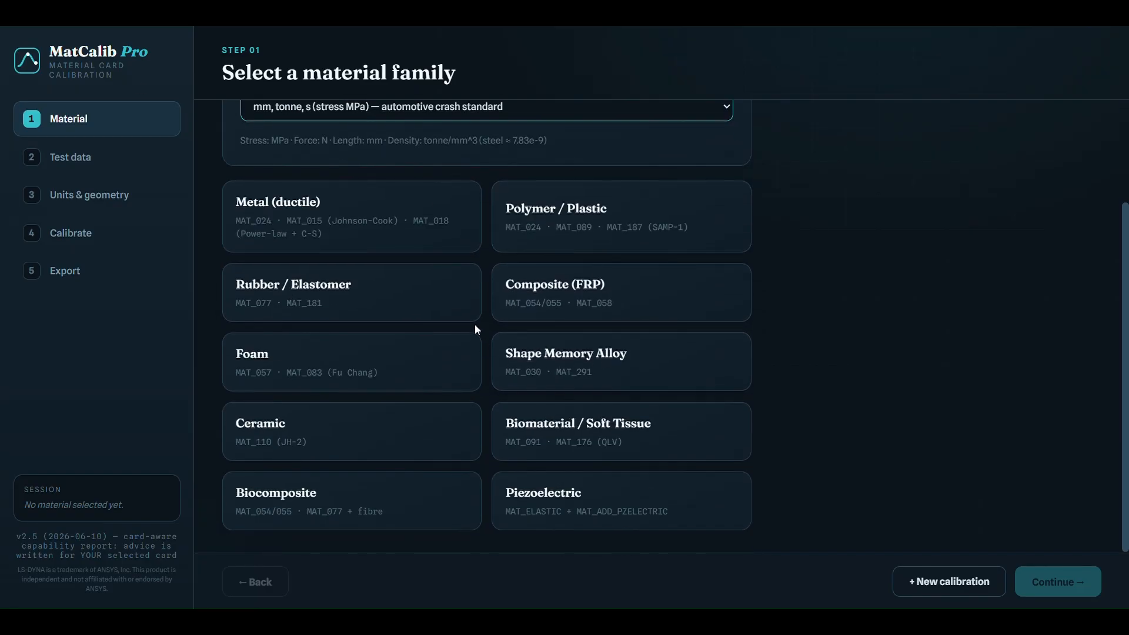
{"action": "left_click", "coordinate": [395, 227]}
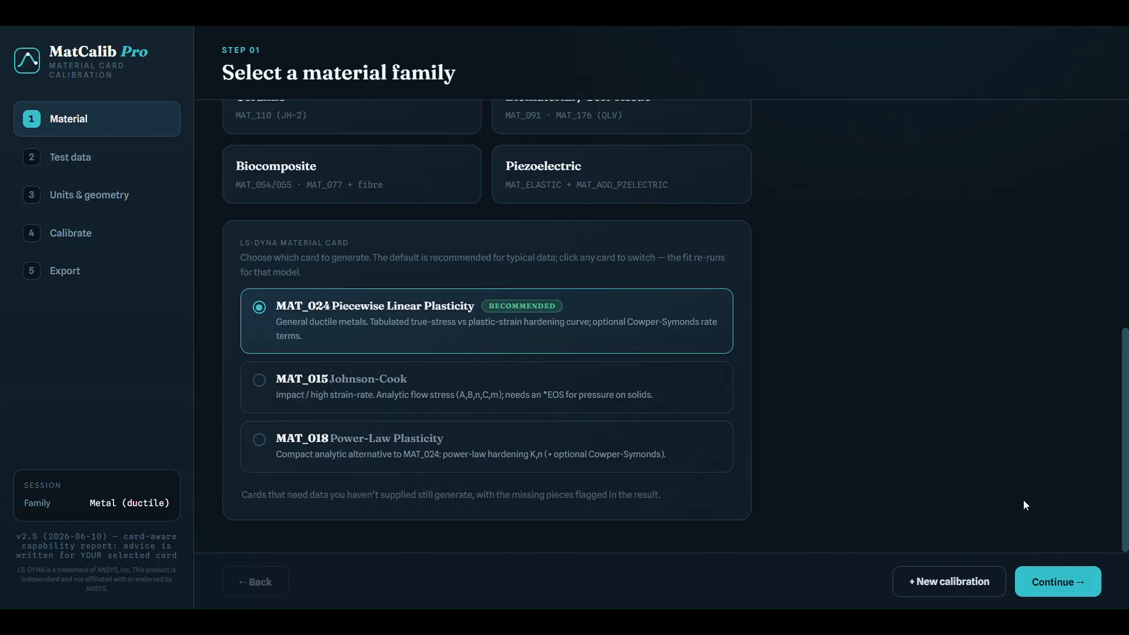
{"action": "left_click", "coordinate": [1057, 577]}
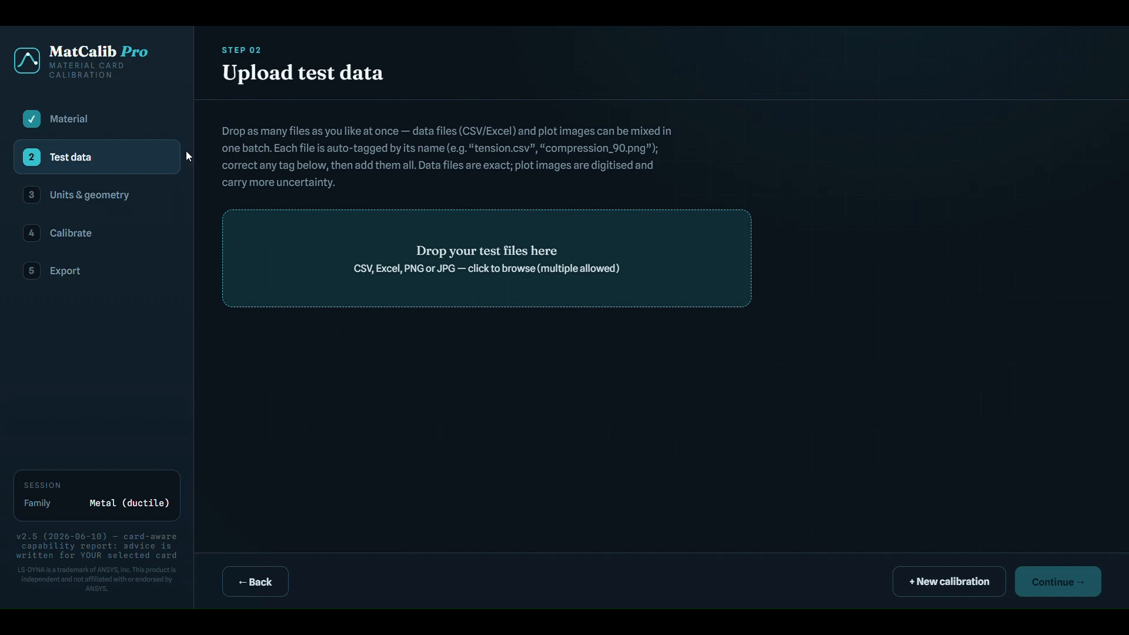
- Upload CS.021_Curve.png as test data and open its manual calibration
{"action": "double_click", "coordinate": [330, 173]}
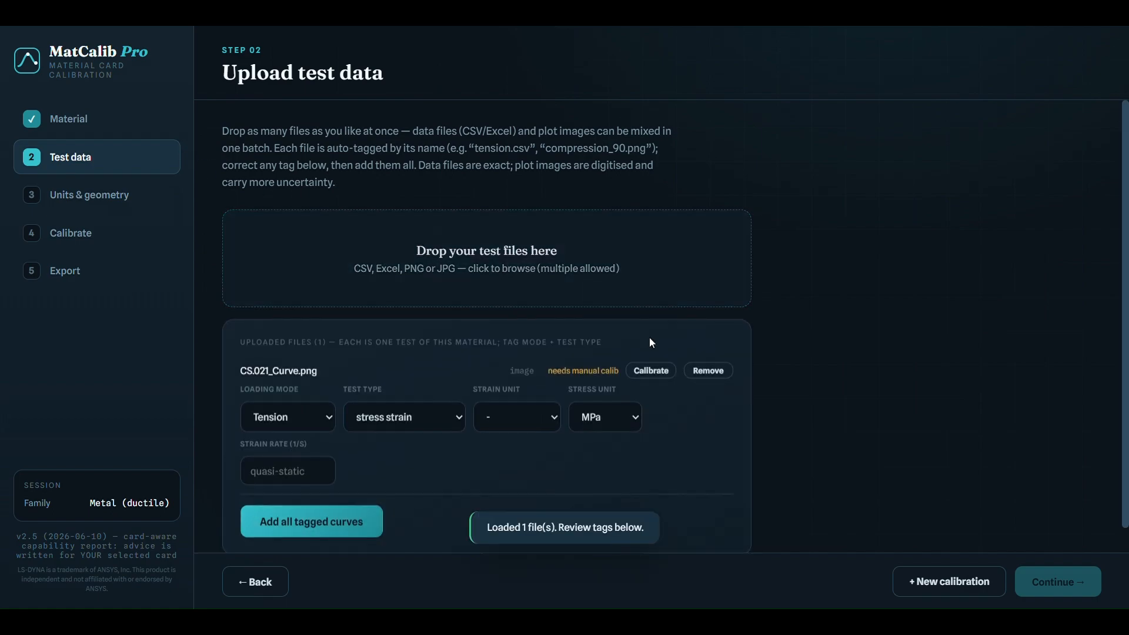
{"action": "scroll", "coordinate": [810, 404], "scroll_direction": "down", "scroll_amount": 1}
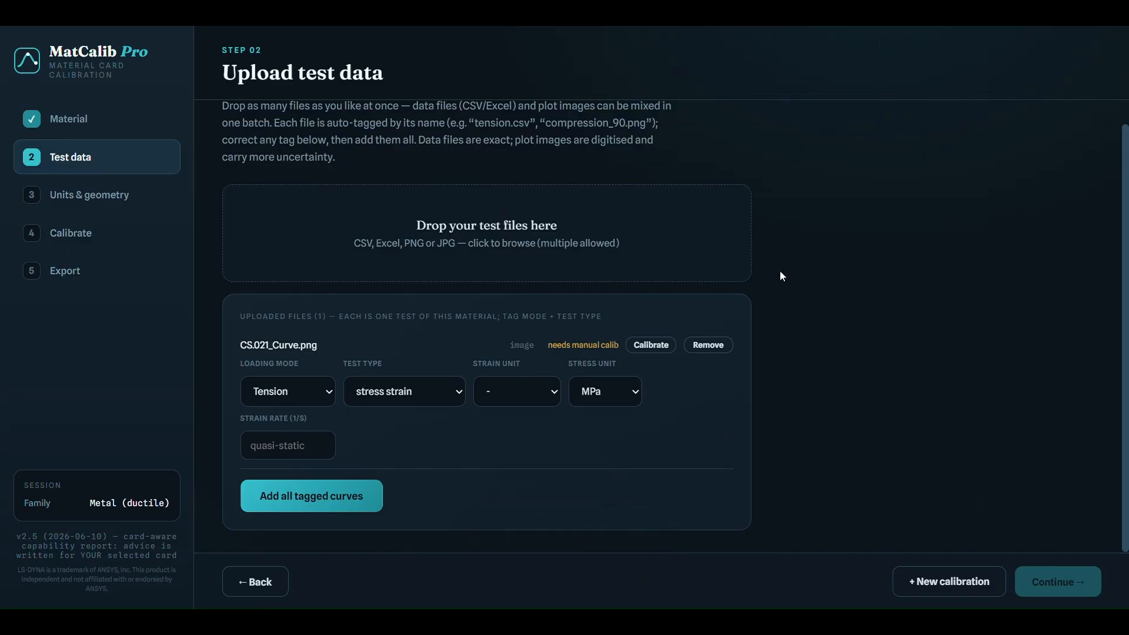
{"action": "left_click", "coordinate": [651, 351]}
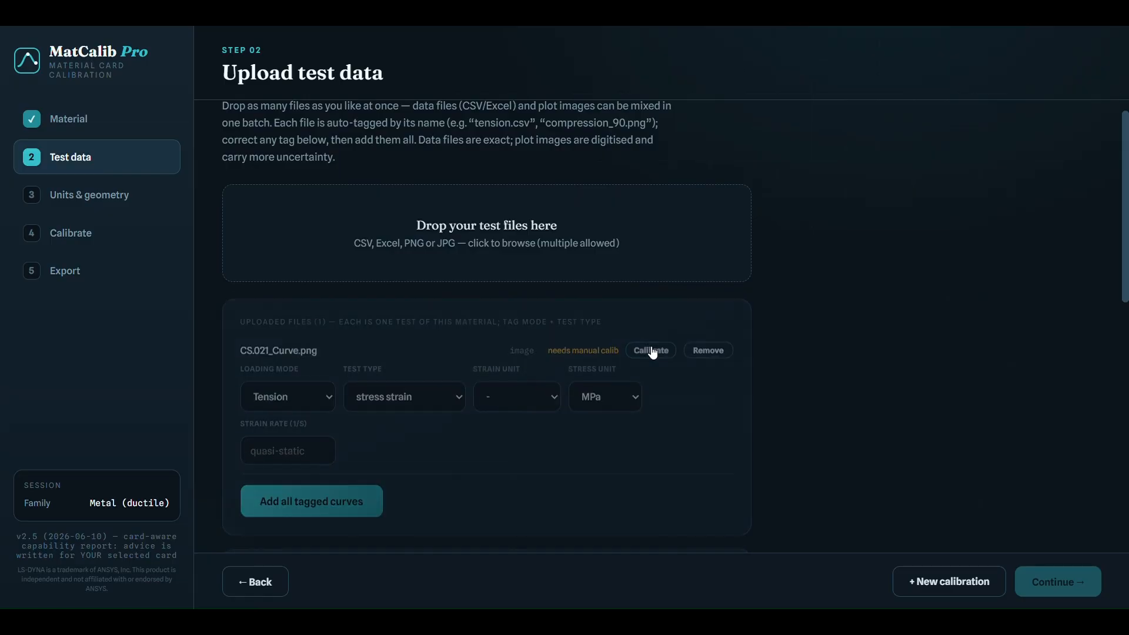
- Place the plot's reference points: X at strain ticks 0 and 20, Y at stress 0 and the 125 ksi (875 MPa) tick
{"action": "scroll", "coordinate": [829, 364], "scroll_direction": "down", "scroll_amount": 1}
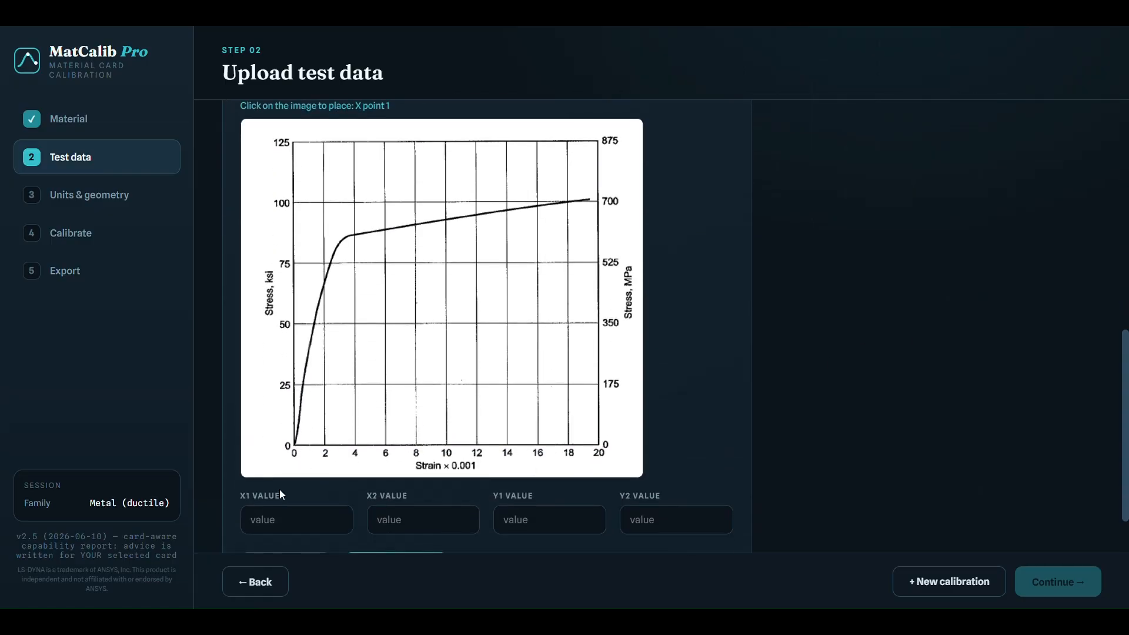
{"action": "left_click", "coordinate": [294, 446]}
{"action": "left_click", "coordinate": [599, 445]}
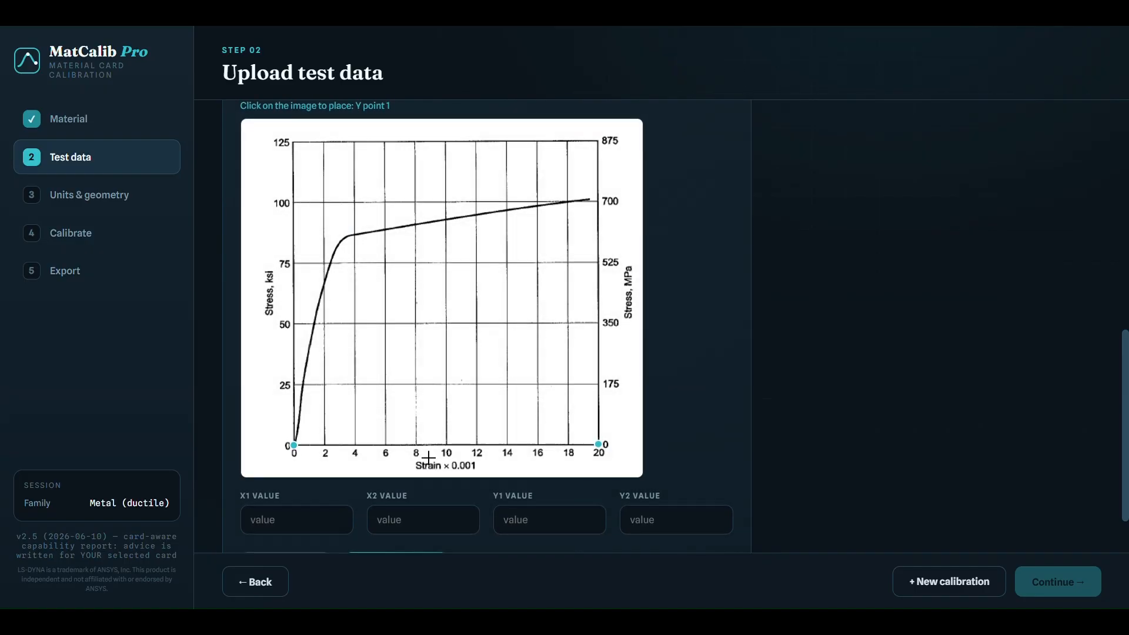
{"action": "left_click", "coordinate": [296, 445]}
{"action": "left_click", "coordinate": [293, 143]}
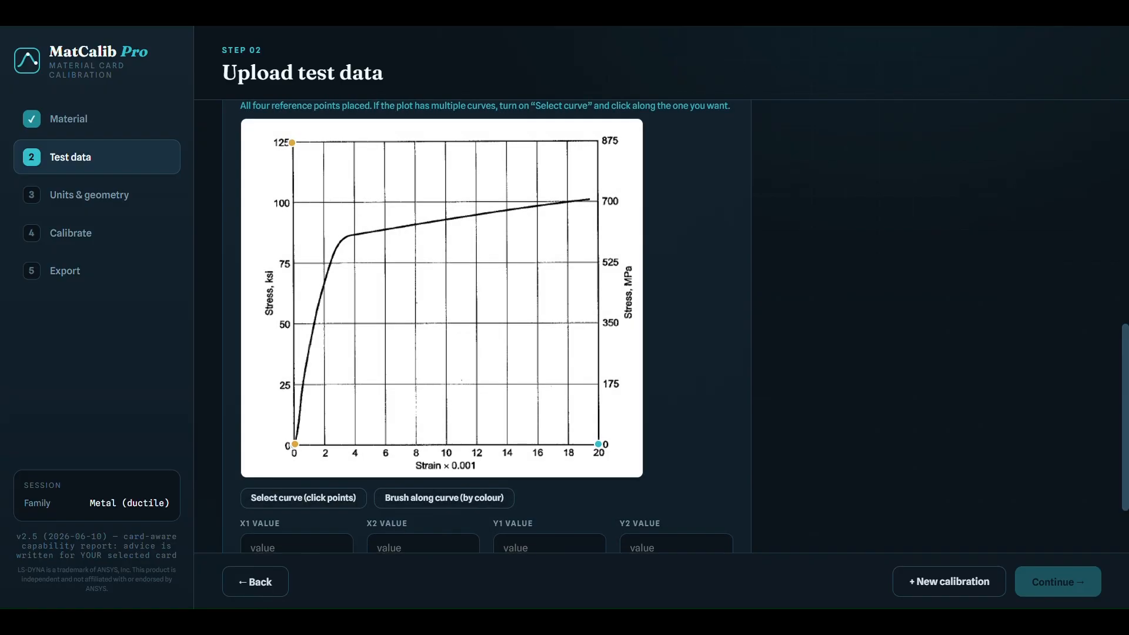
- Set the reference values to X1 0, X2 0.02, Y1 0 and Y2 875, and extract the curve
{"action": "scroll", "coordinate": [390, 476], "scroll_direction": "down", "scroll_amount": 1}
{"action": "left_click", "coordinate": [337, 475]}
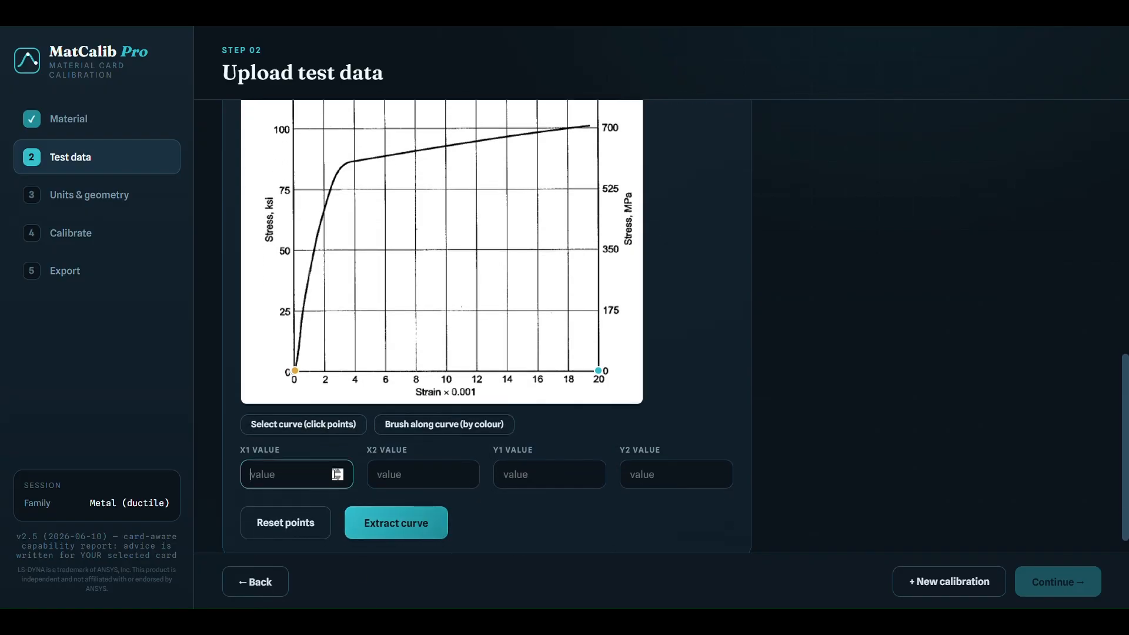
{"action": "type", "text": "0"}
{"action": "left_click", "coordinate": [416, 481]}
{"action": "type", "text": "0.02"}
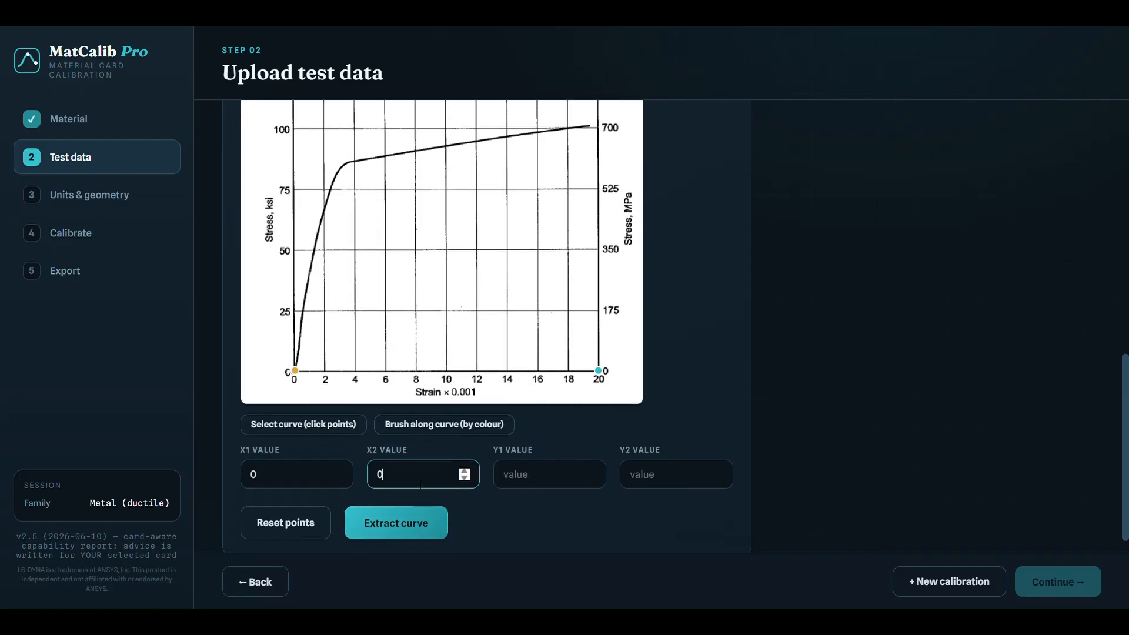
{"action": "left_click", "coordinate": [541, 481]}
{"action": "type", "text": "0"}
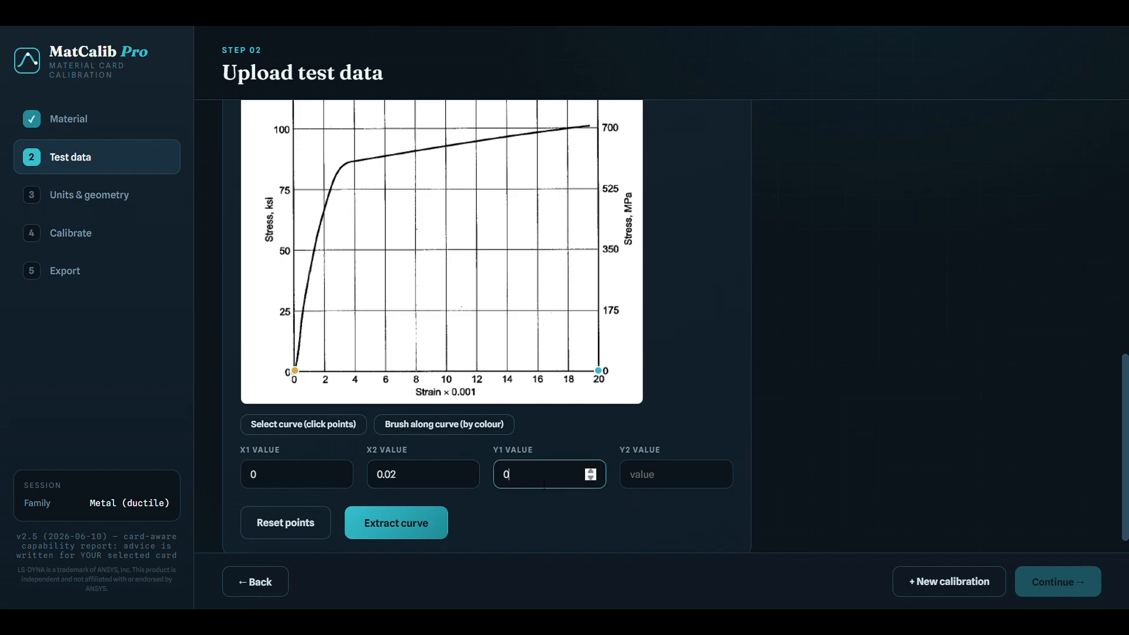
{"action": "left_click", "coordinate": [694, 475]}
{"action": "scroll", "coordinate": [763, 442], "scroll_direction": "up", "scroll_amount": 2}
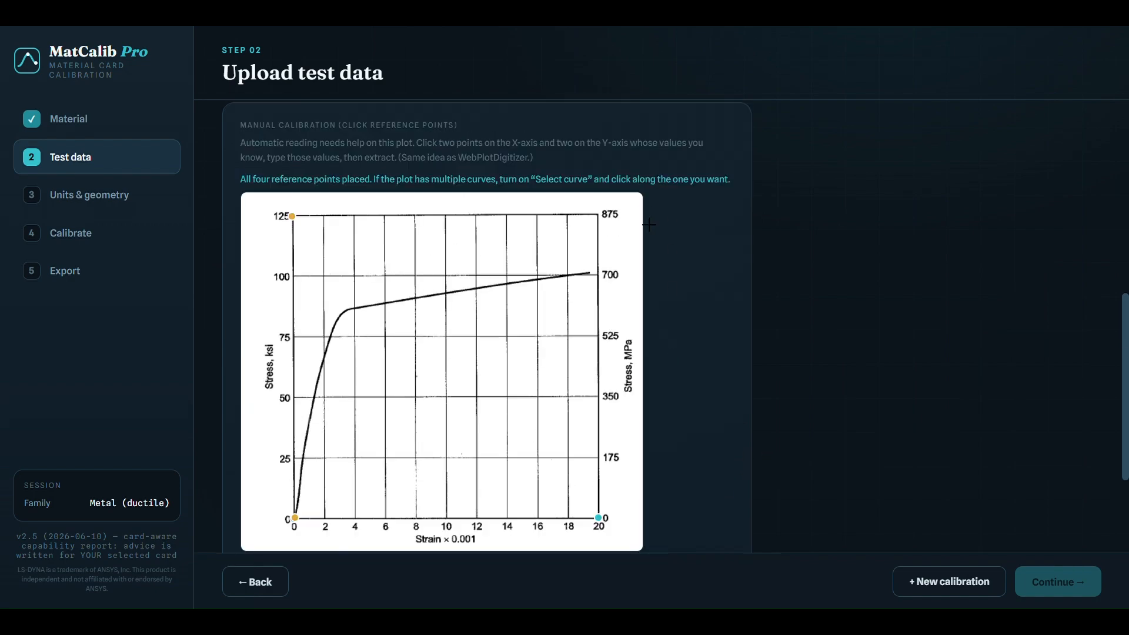
{"action": "scroll", "coordinate": [744, 390], "scroll_direction": "down", "scroll_amount": 2}
{"action": "type", "text": "875"}
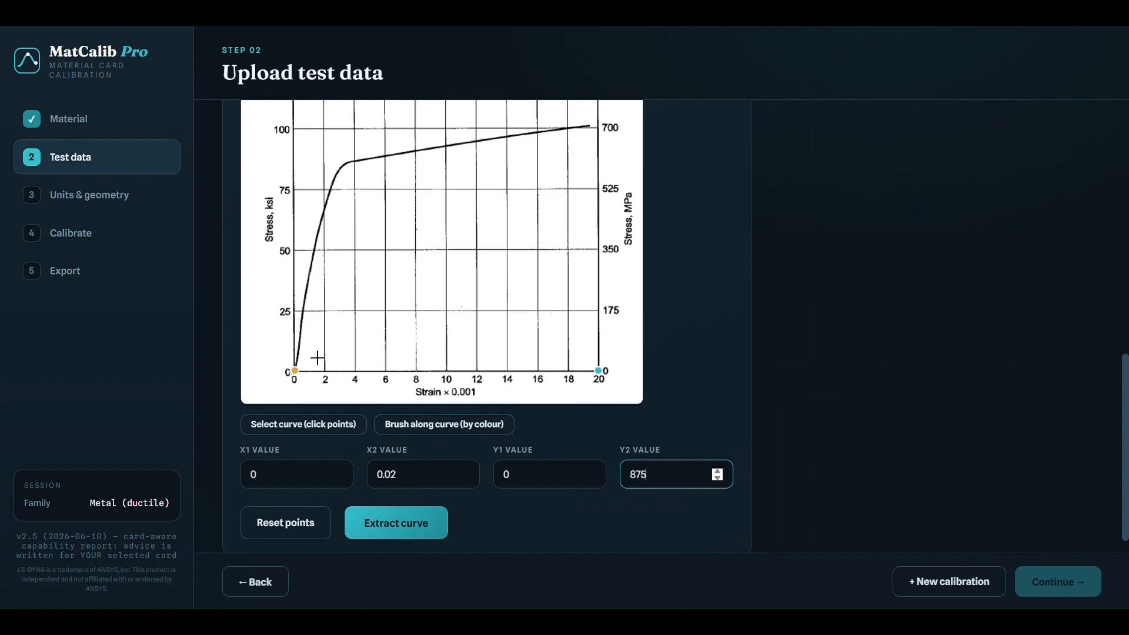
{"action": "left_click", "coordinate": [419, 530]}
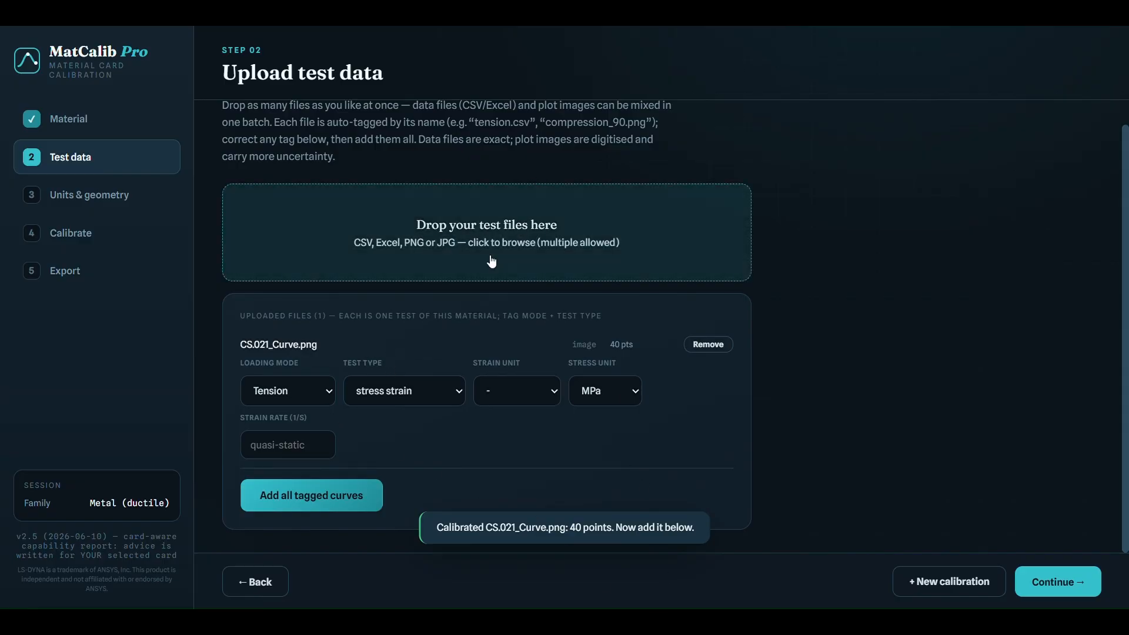
- Keep the curve tagged as tension stress-strain in MPa, add it to the calibration set, and proceed to units and geometry
{"action": "left_click", "coordinate": [328, 394]}
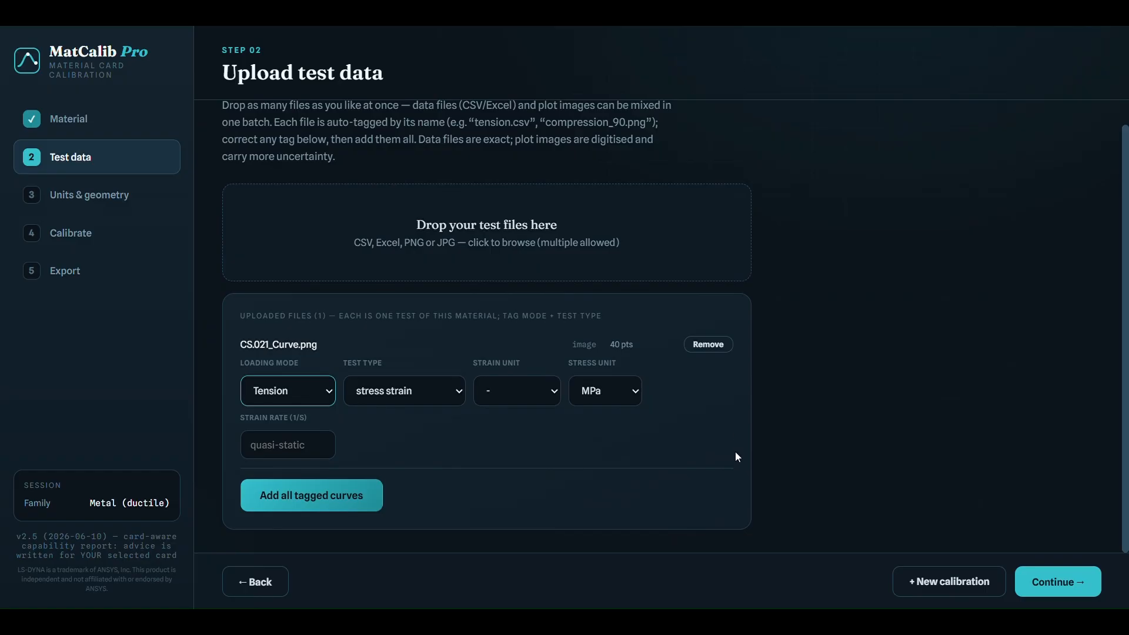
{"action": "left_click", "coordinate": [323, 506]}
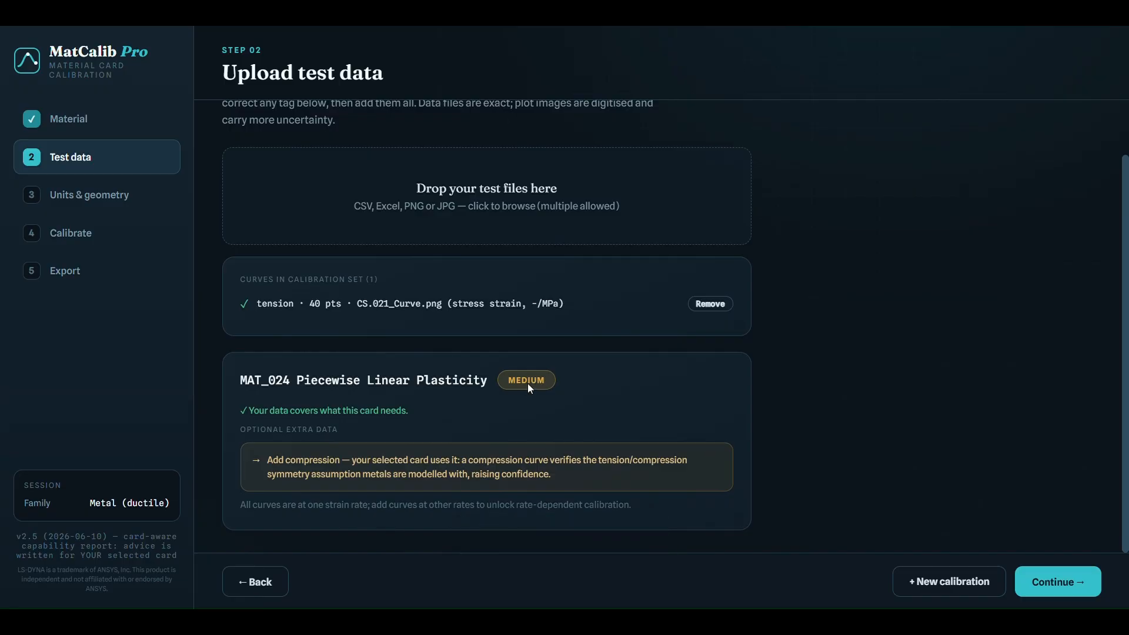
{"action": "left_click", "coordinate": [1052, 583]}
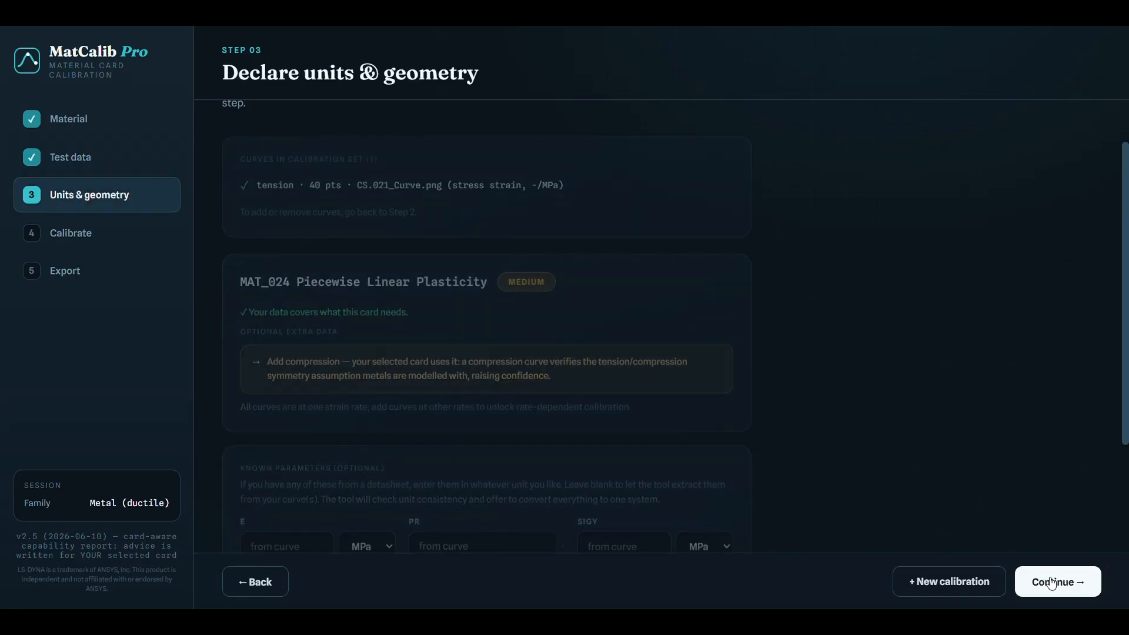
- Enter 7.8e-9 as the known density RO and proceed to the calibration stage
{"action": "scroll", "coordinate": [767, 386], "scroll_direction": "down", "scroll_amount": 3}
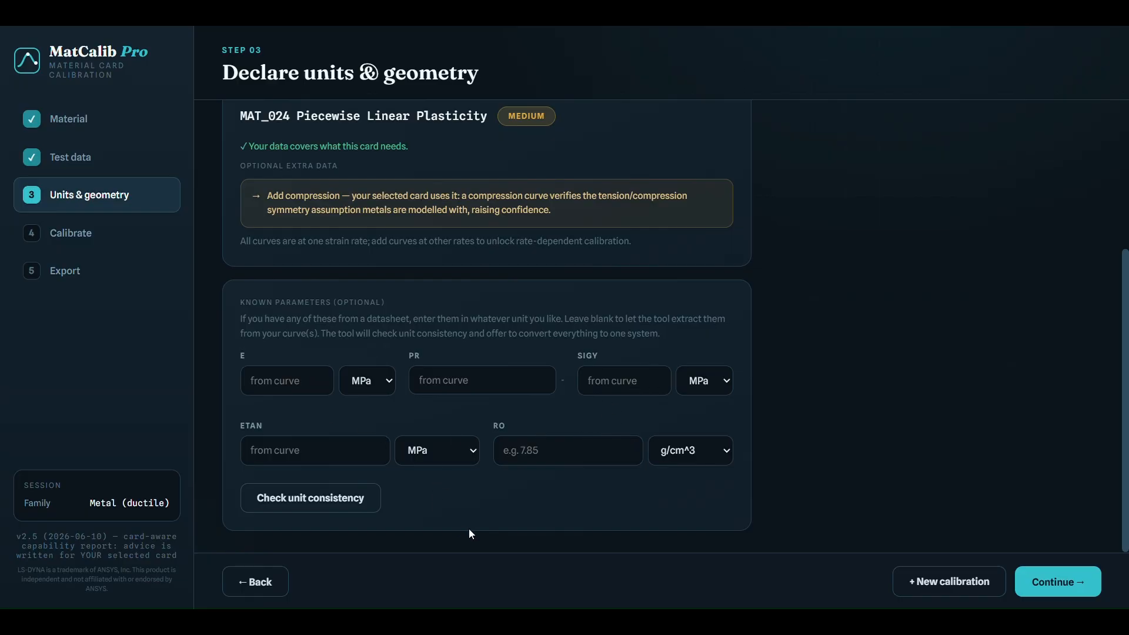
{"action": "left_click", "coordinate": [558, 459]}
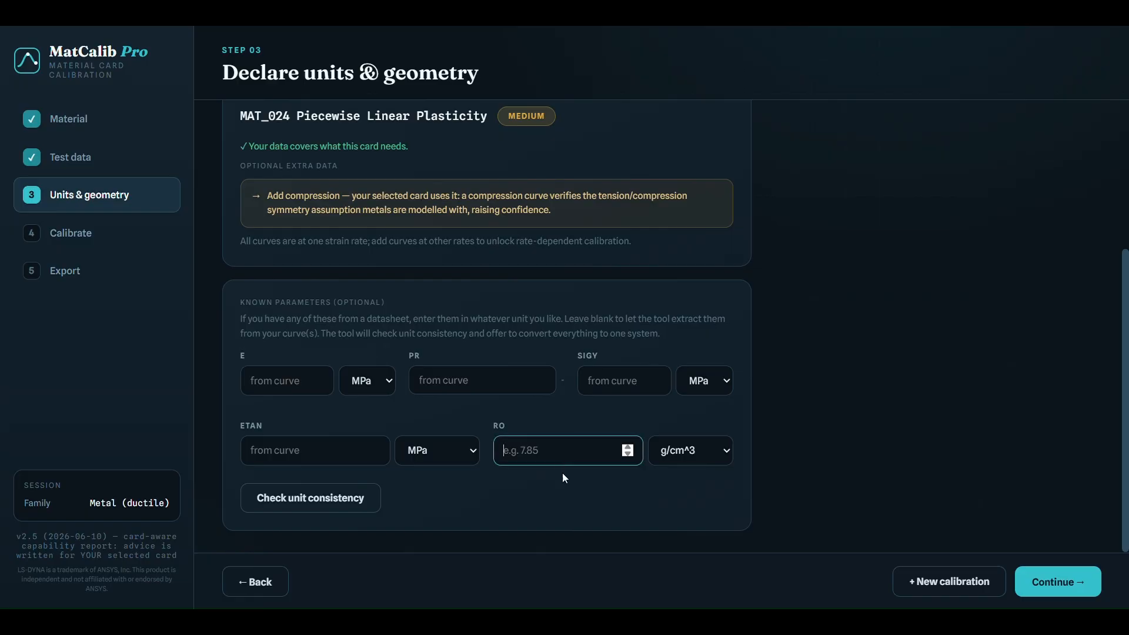
{"action": "type", "text": "7.e"}
{"action": "key", "text": "BackSpace"}
{"action": "type", "text": ".8e9-9"}
{"action": "left_click", "coordinate": [1066, 582]}
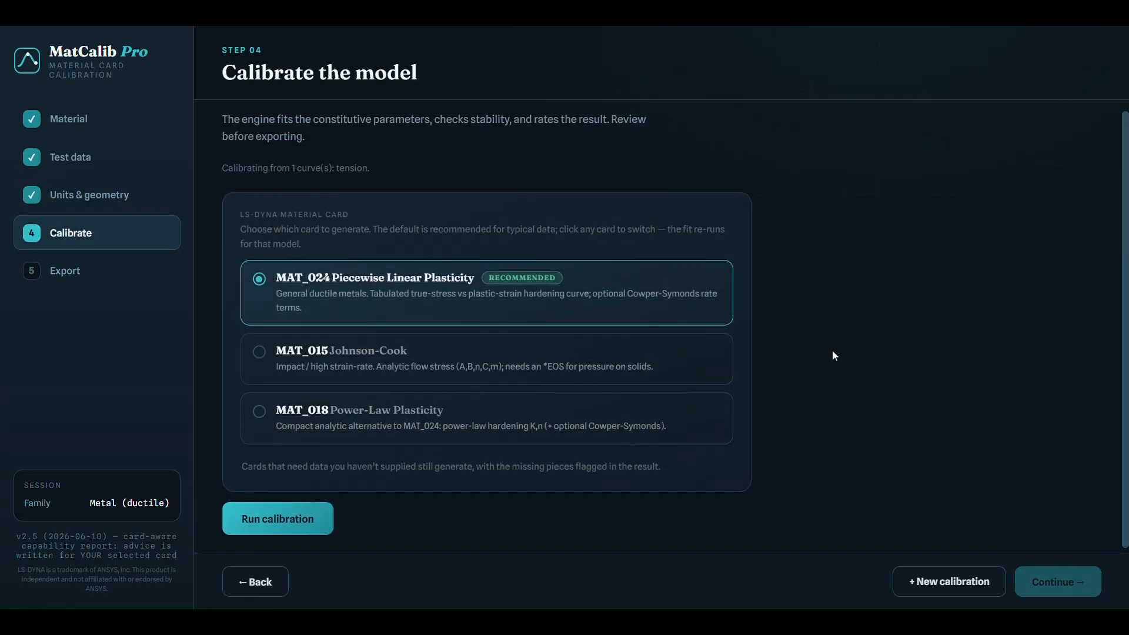
- Go back to the known parameters and review the entered density and its unit
{"action": "scroll", "coordinate": [831, 347], "scroll_direction": "up", "scroll_amount": 1}
{"action": "left_click", "coordinate": [156, 197]}
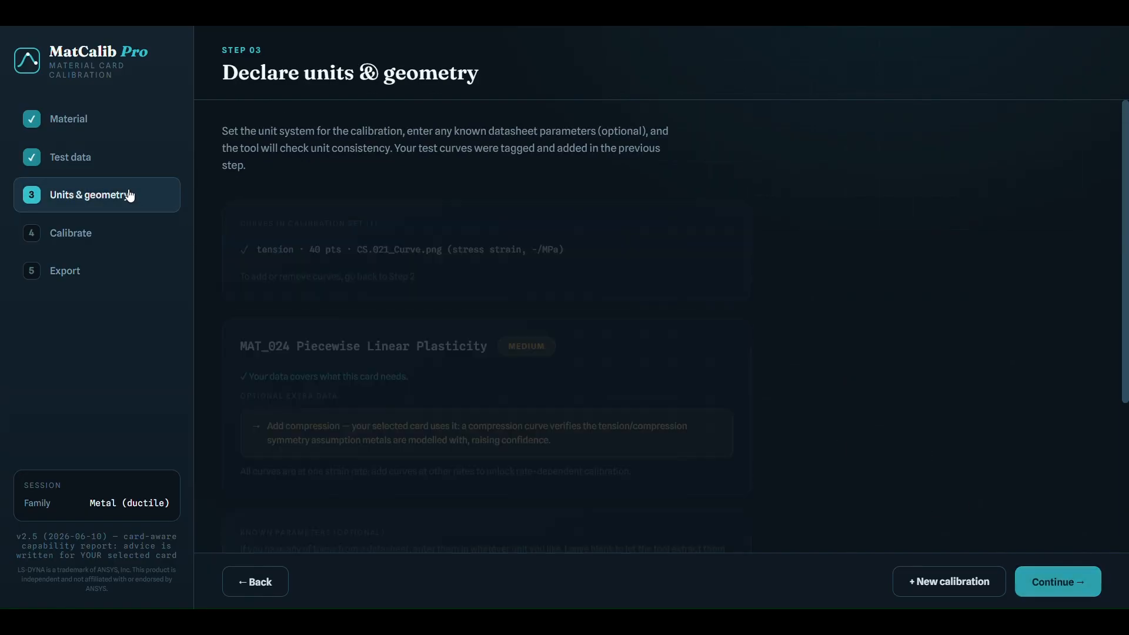
{"action": "scroll", "coordinate": [647, 367], "scroll_direction": "down", "scroll_amount": 3}
{"action": "scroll", "coordinate": [712, 375], "scroll_direction": "down", "scroll_amount": 1}
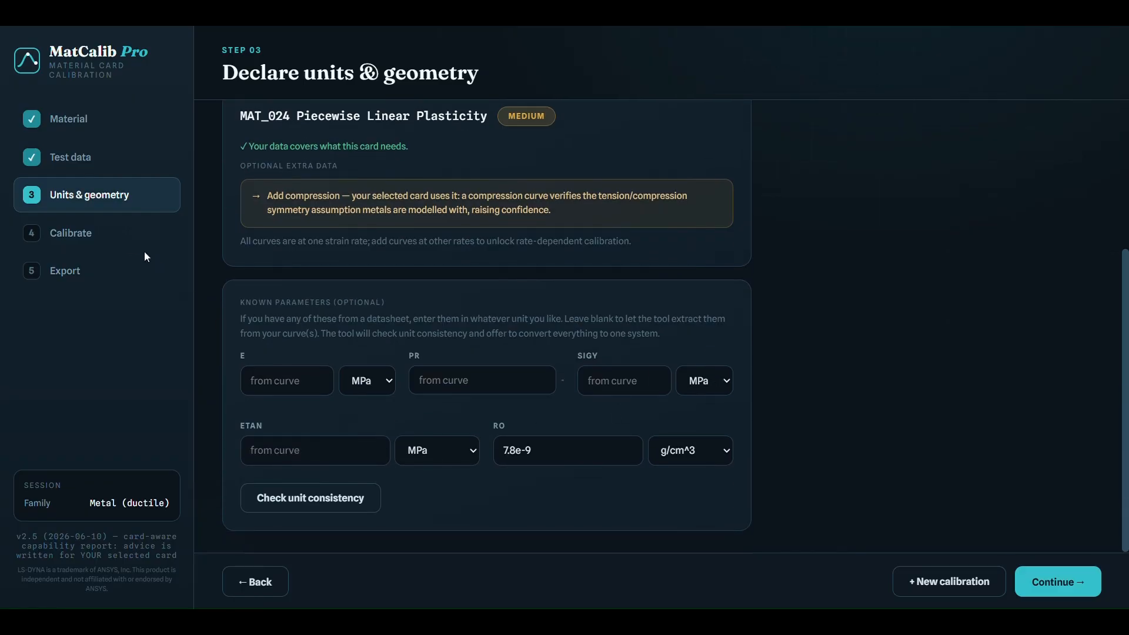
- Try to run the MAT_024 calibration with the density unit left at g/cm^3
{"action": "left_click", "coordinate": [119, 238]}
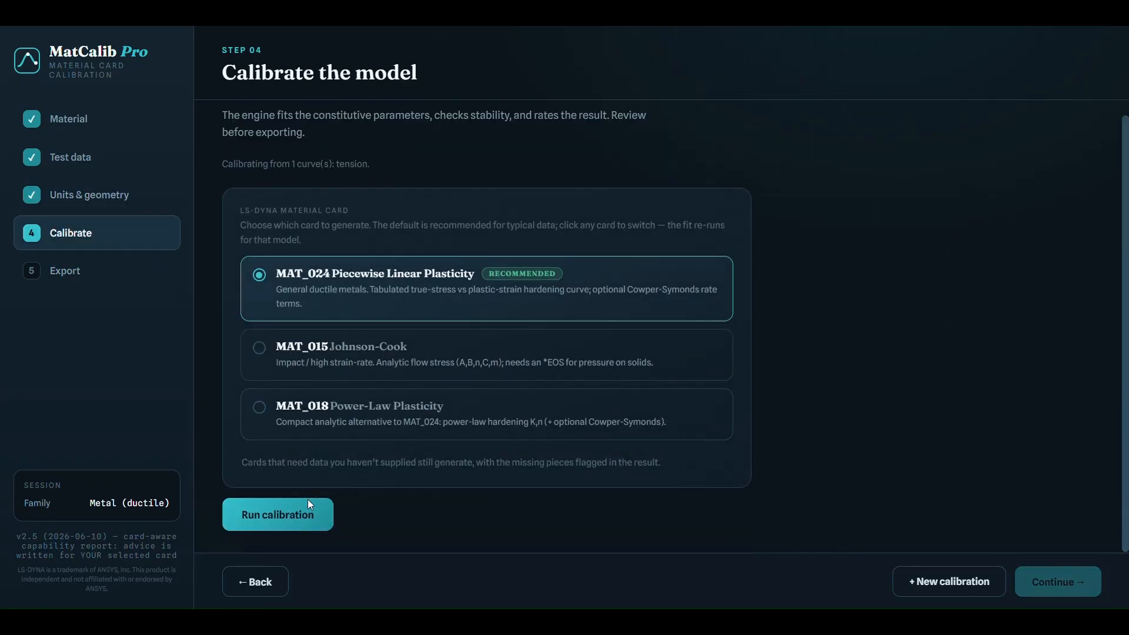
{"action": "left_click", "coordinate": [290, 514]}
{"action": "scroll", "coordinate": [464, 445], "scroll_direction": "down", "scroll_amount": 4}
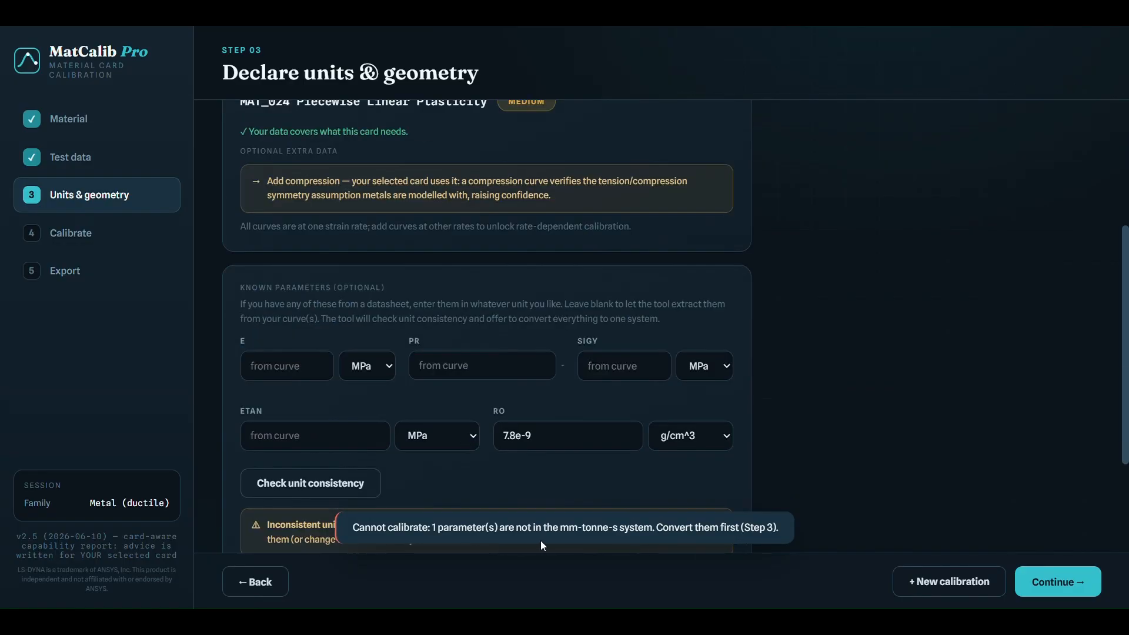
{"action": "scroll", "coordinate": [606, 509], "scroll_direction": "down", "scroll_amount": 2}
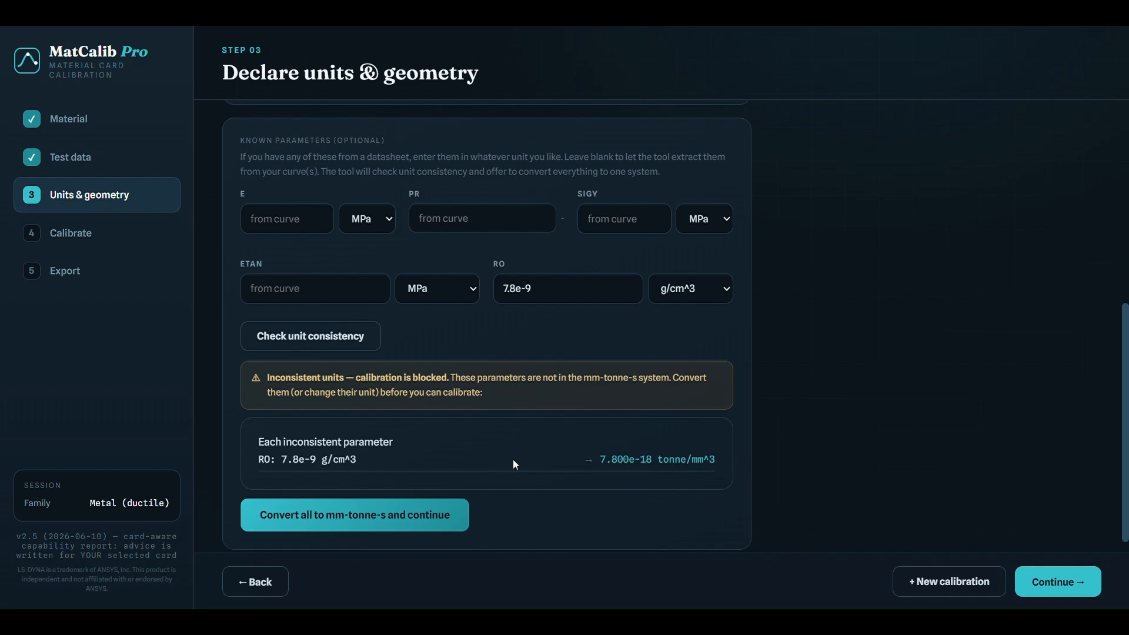
{"action": "left_click", "coordinate": [87, 234]}
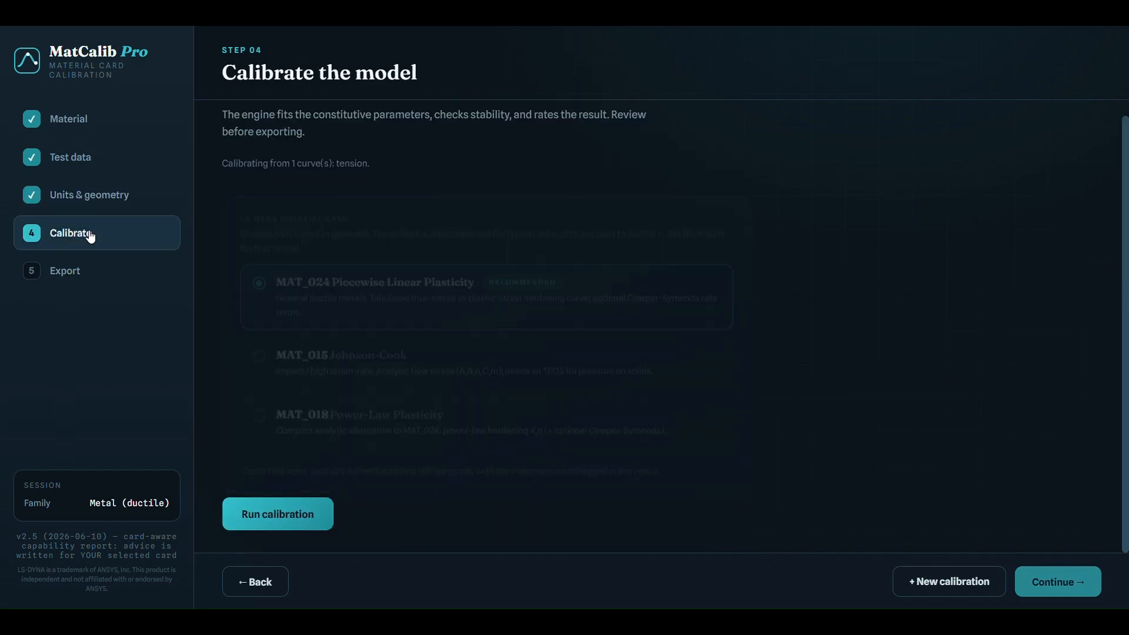
{"action": "left_click", "coordinate": [308, 512]}
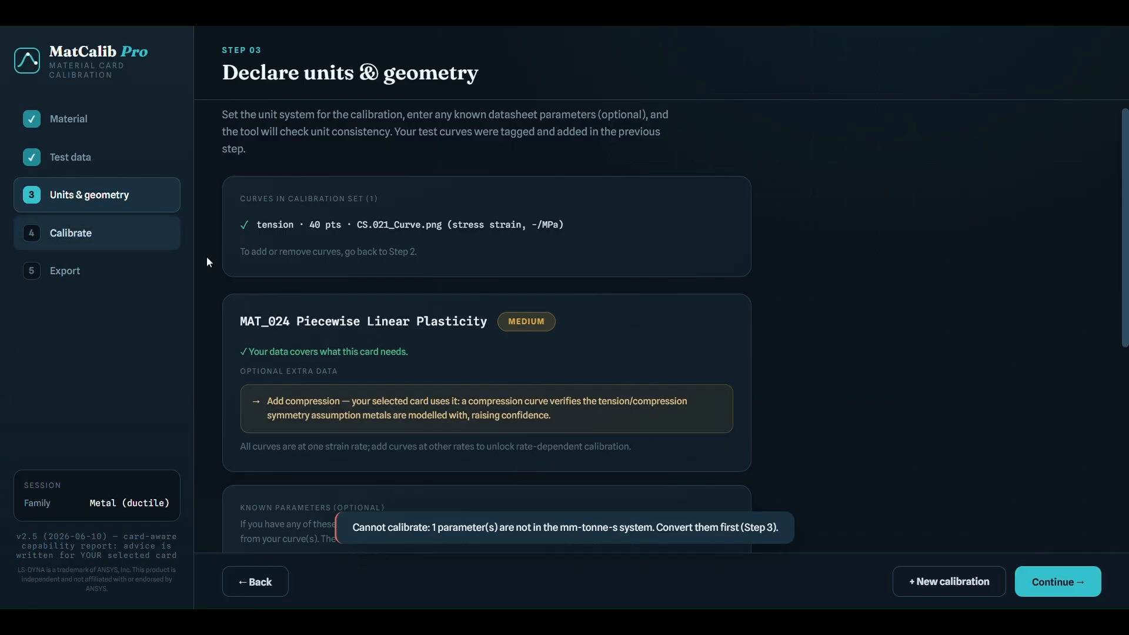
- Change the density unit to tonne/mm^3 and set RO to 7.8e-9
{"action": "scroll", "coordinate": [668, 277], "scroll_direction": "down", "scroll_amount": 5}
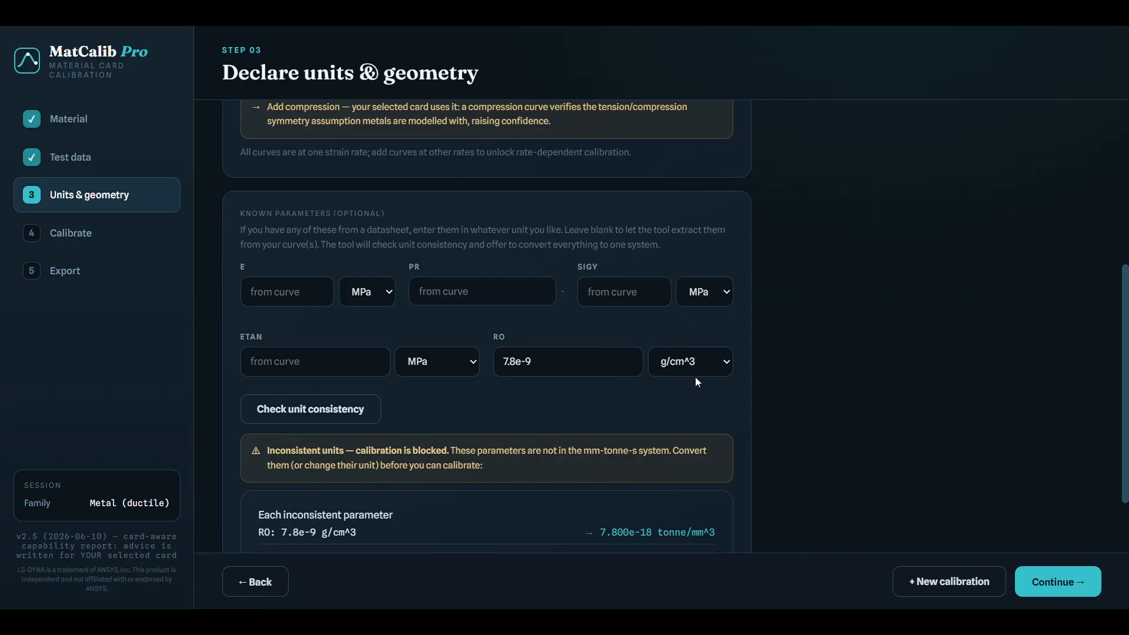
{"action": "scroll", "coordinate": [690, 365], "scroll_direction": "down", "scroll_amount": 2}
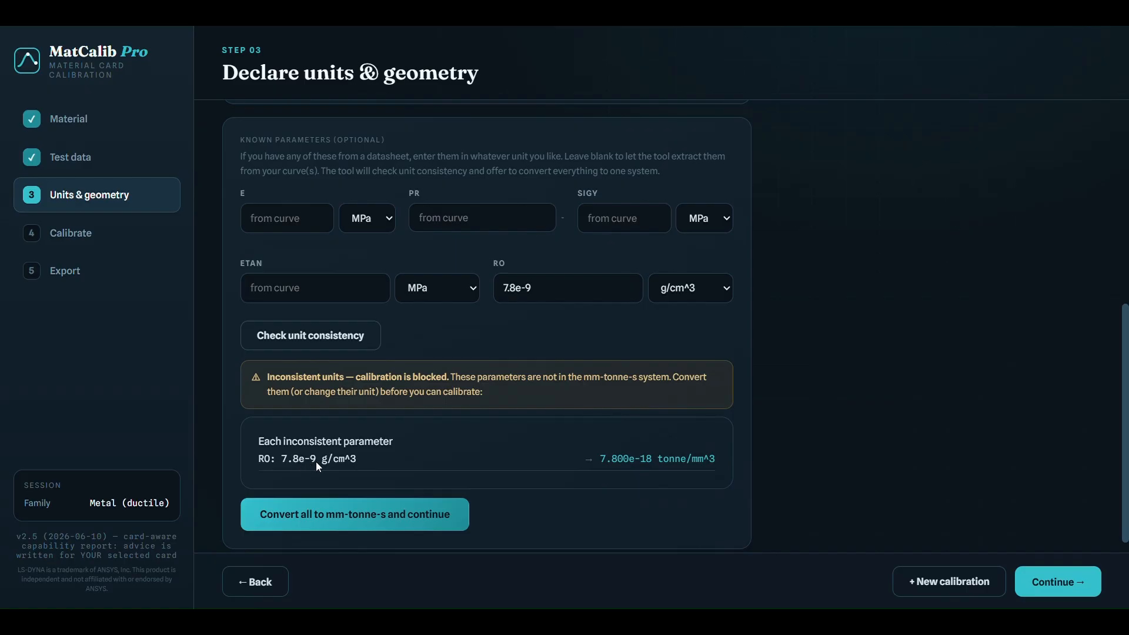
{"action": "left_click", "coordinate": [701, 283]}
{"action": "left_click", "coordinate": [700, 311]}
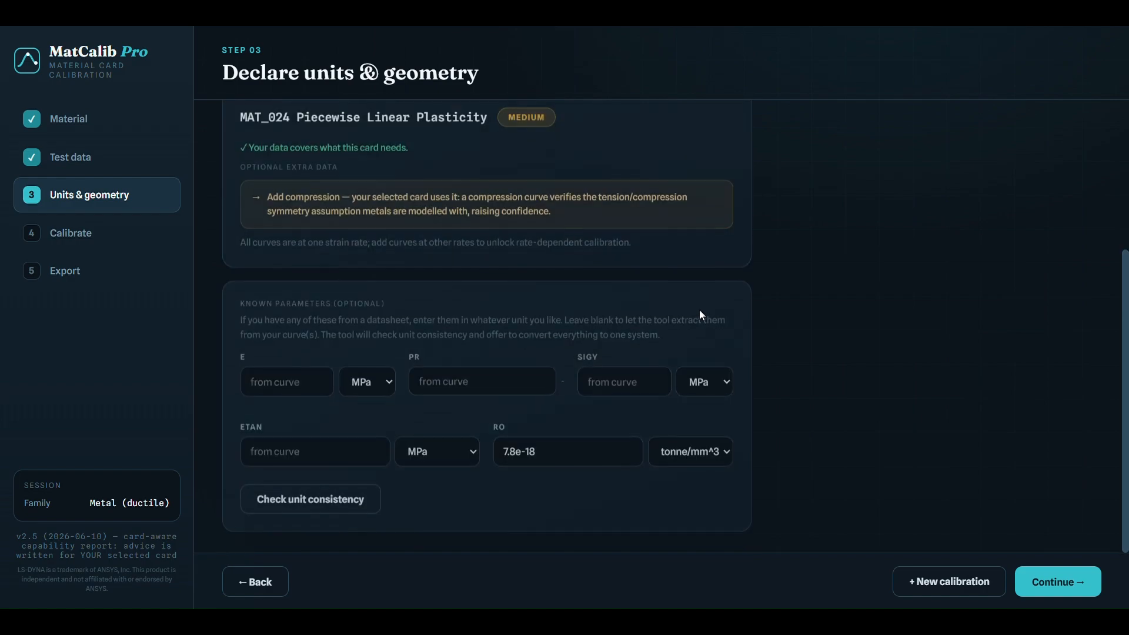
{"action": "left_click", "coordinate": [562, 457]}
{"action": "key", "text": "BackSpace"}
{"action": "key", "text": "BackSpace"}
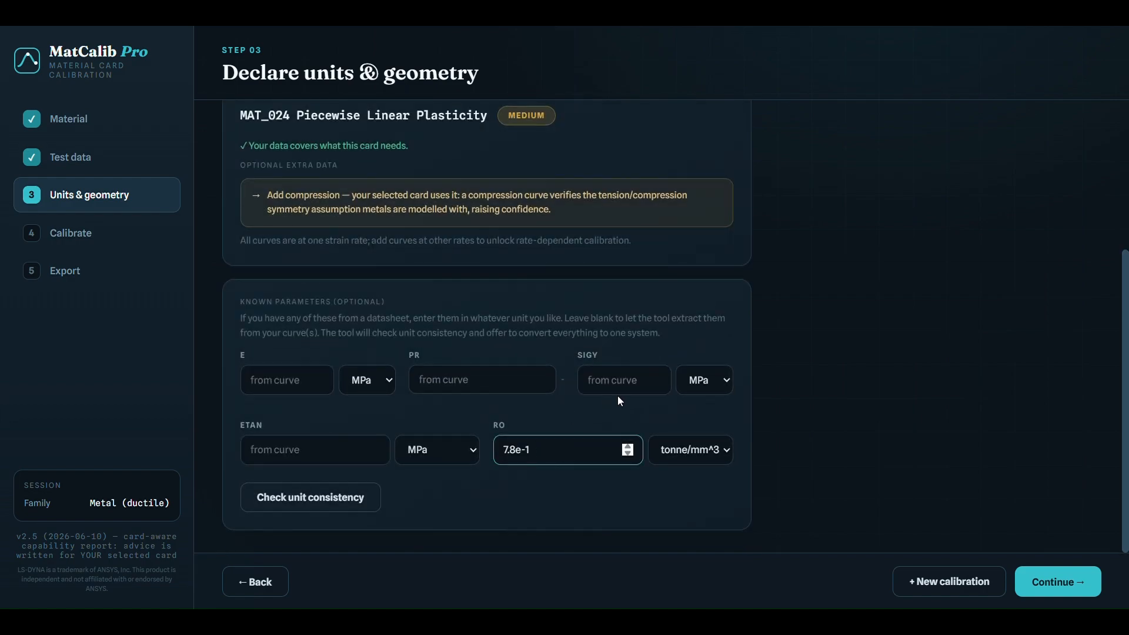
{"action": "type", "text": "9"}
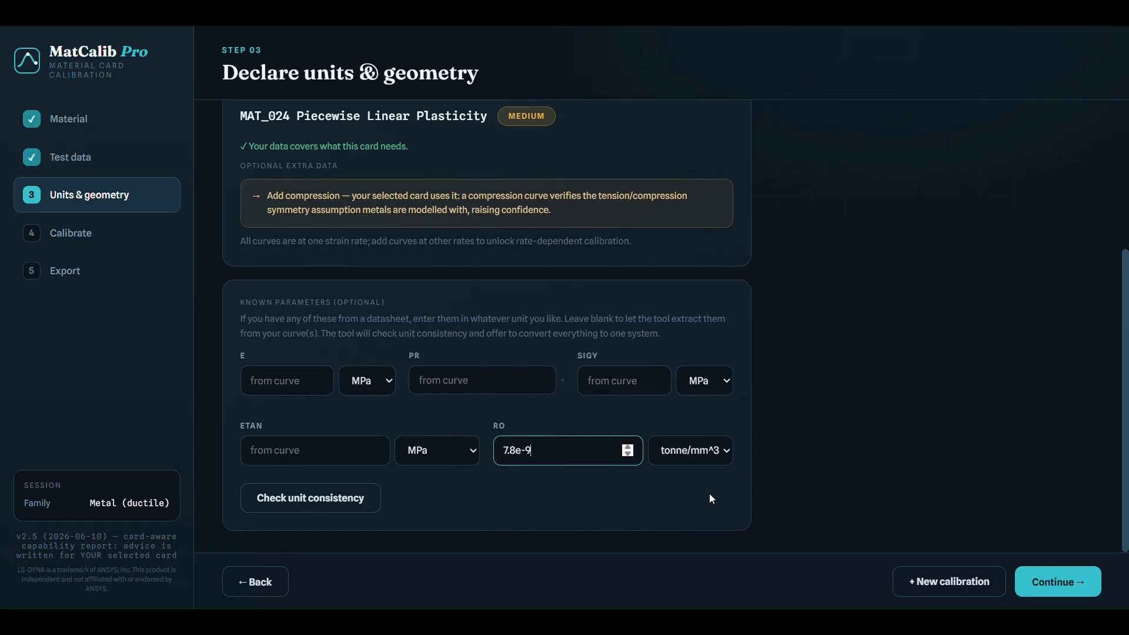
- Check the parameters' unit consistency and run the MAT_024 calibration
{"action": "left_click", "coordinate": [307, 513]}
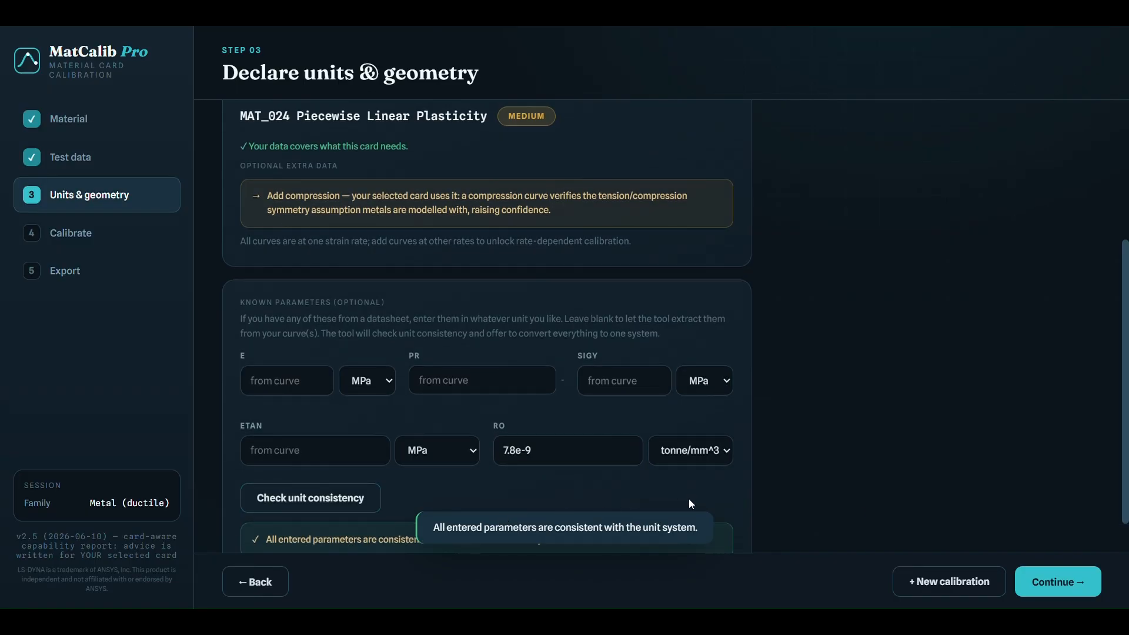
{"action": "left_click", "coordinate": [1040, 585]}
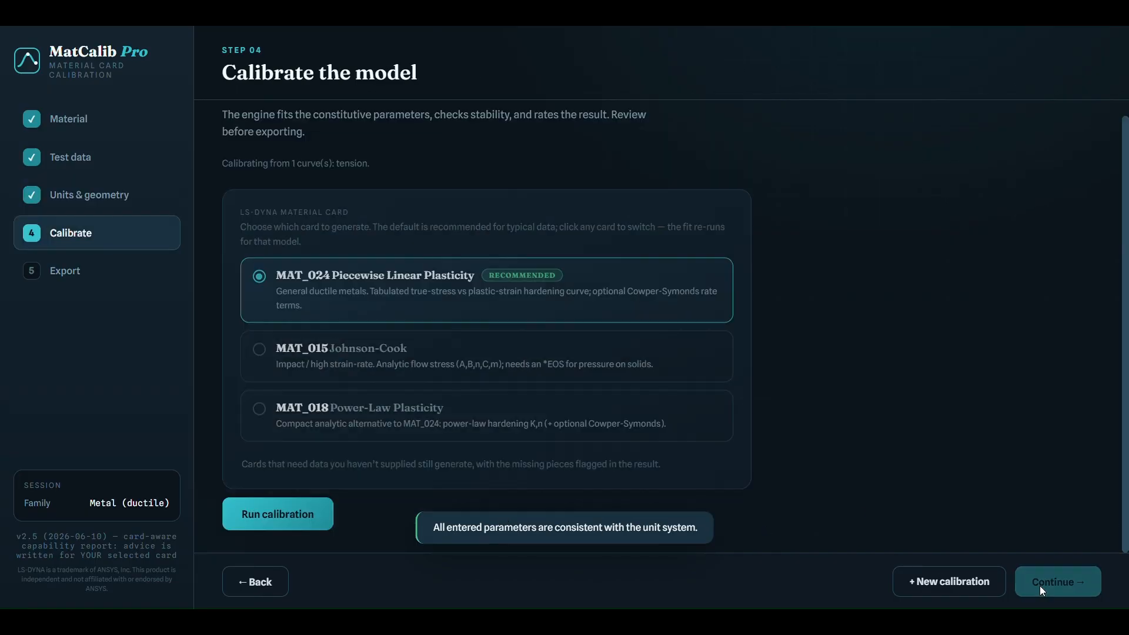
{"action": "left_click", "coordinate": [295, 522]}
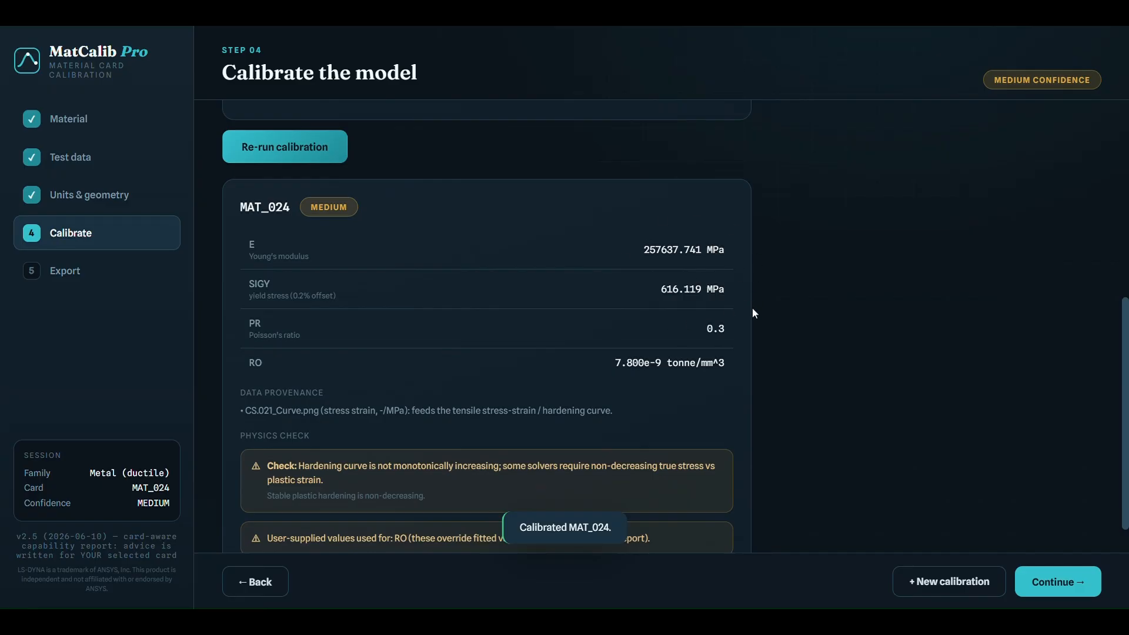
- Continue to the export stage and generate the LS-DYNA .k card, PDF report and XLSX summary
{"action": "left_click", "coordinate": [1066, 581]}
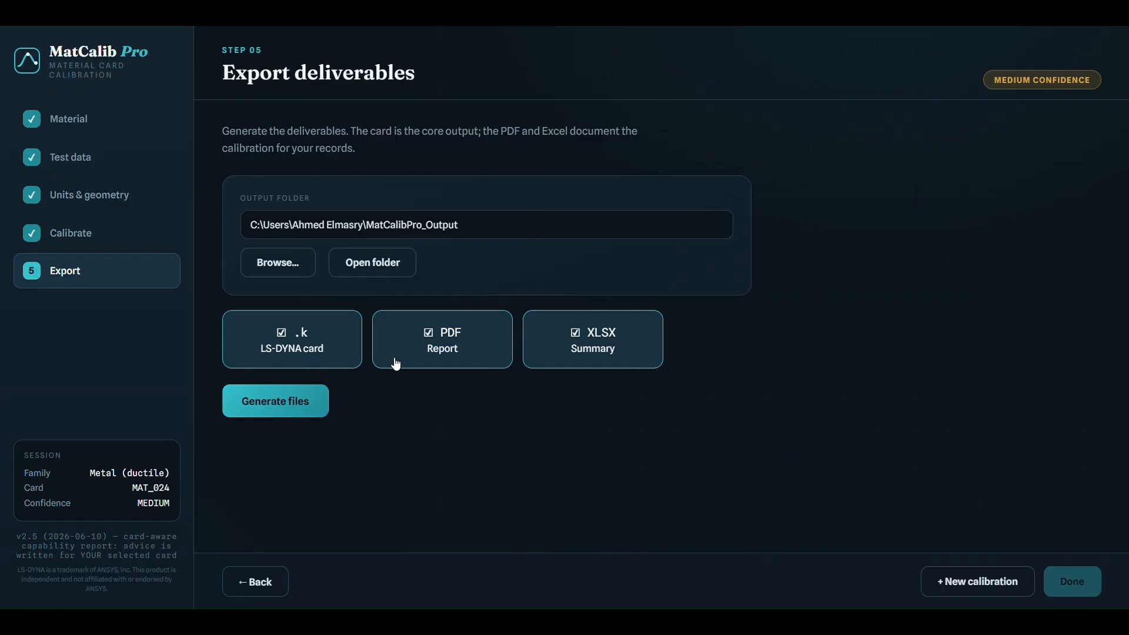
{"action": "left_click", "coordinate": [283, 403]}
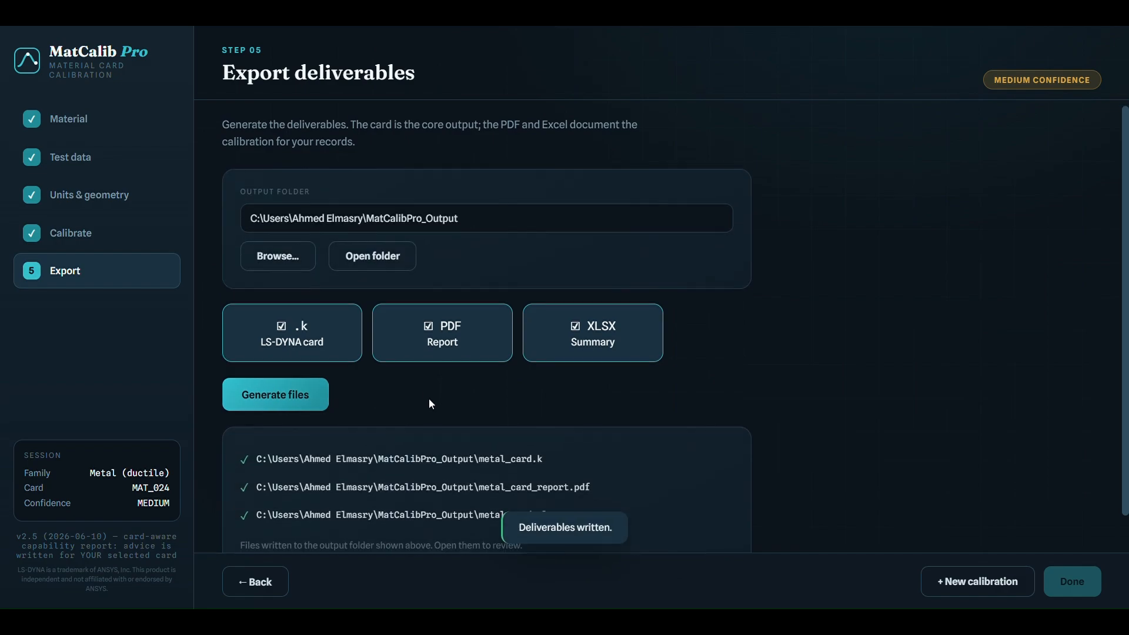
- Open metal_card_report.pdf and review its calibrated parameters and engineering notes
{"action": "left_click", "coordinate": [383, 221]}
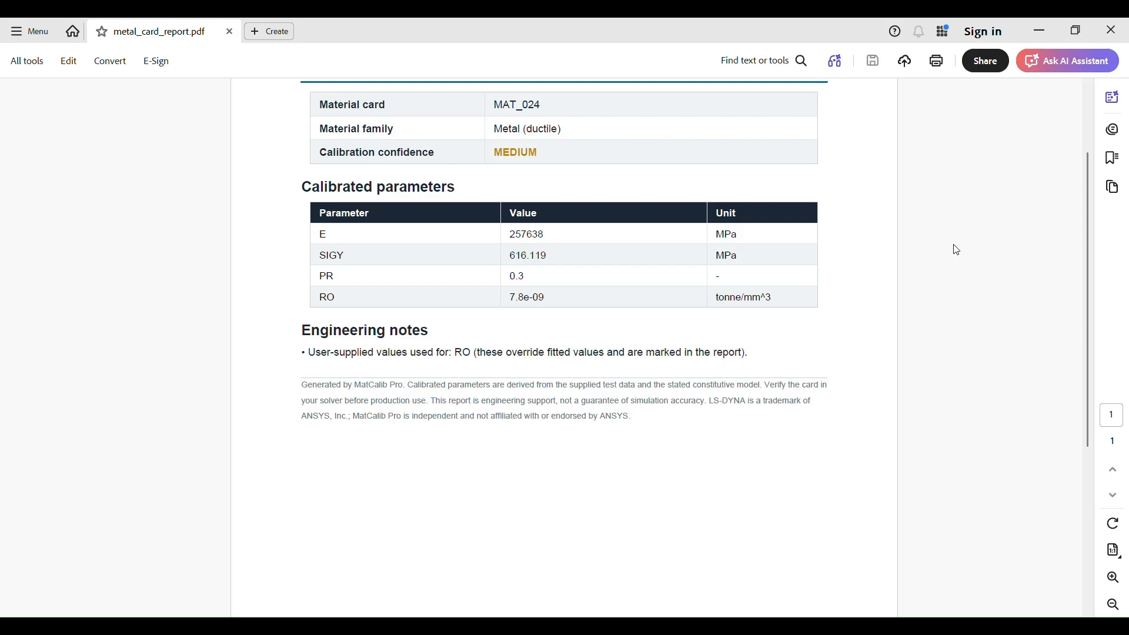
{"action": "scroll", "coordinate": [726, 258], "scroll_direction": "up", "scroll_amount": 2}
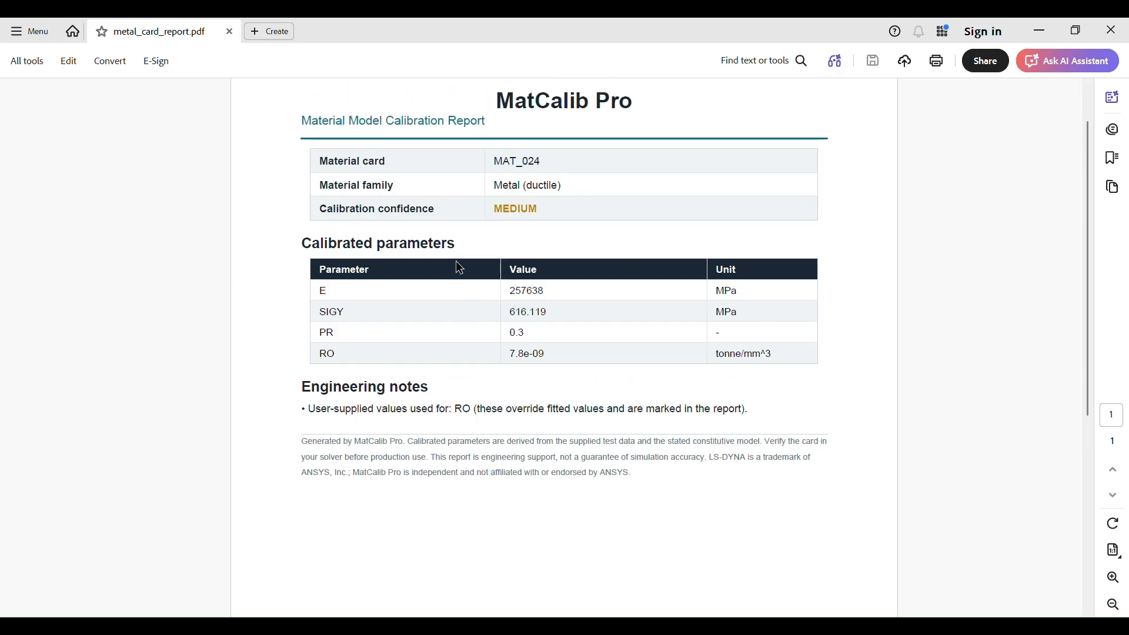
{"action": "scroll", "coordinate": [439, 234], "scroll_direction": "down", "scroll_amount": 5}
{"action": "scroll", "coordinate": [478, 262], "scroll_direction": "up", "scroll_amount": 5}
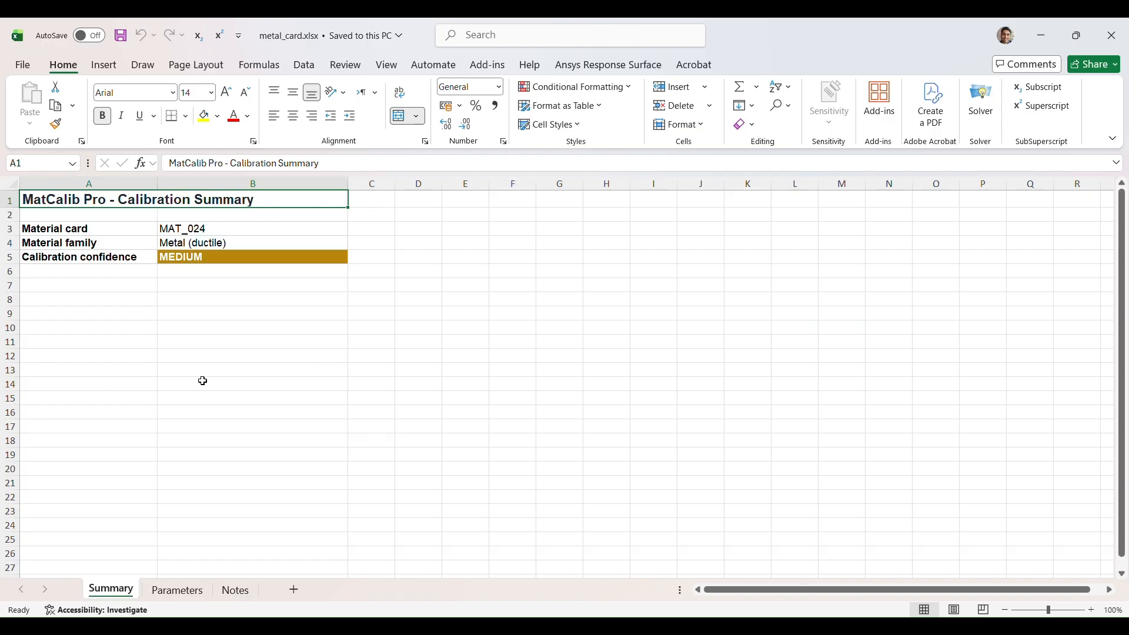
- Look through the Parameters, Notes and Summary sheets of metal_card.xlsx, and inspect the metal_card.k keyword text
{"action": "left_click", "coordinate": [179, 592]}
{"action": "left_click", "coordinate": [238, 591]}
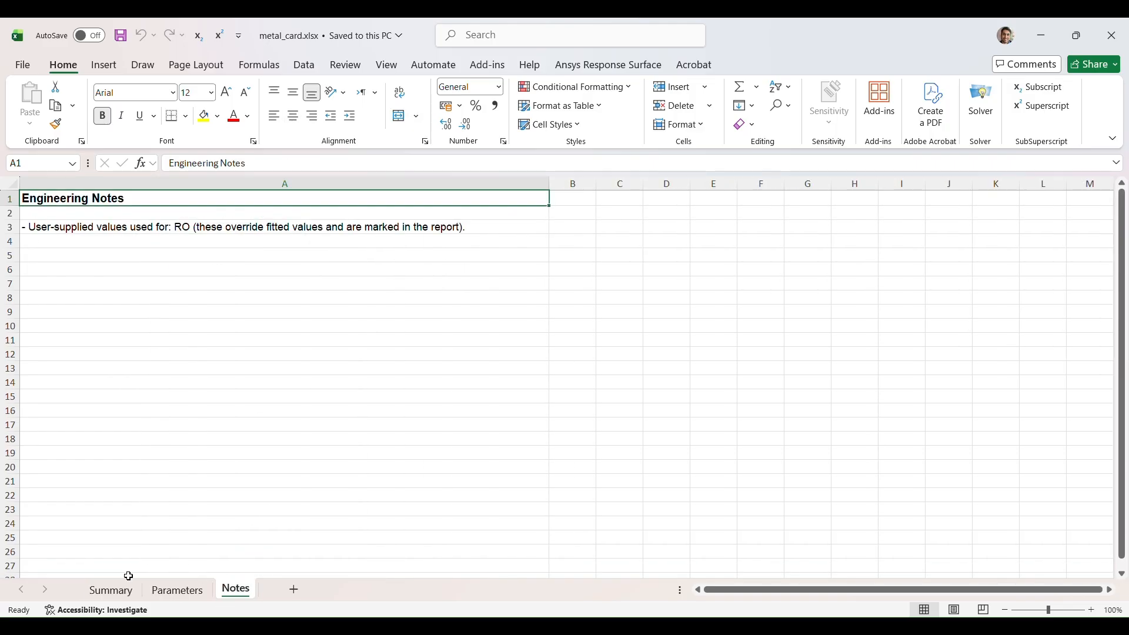
{"action": "left_click", "coordinate": [111, 591]}
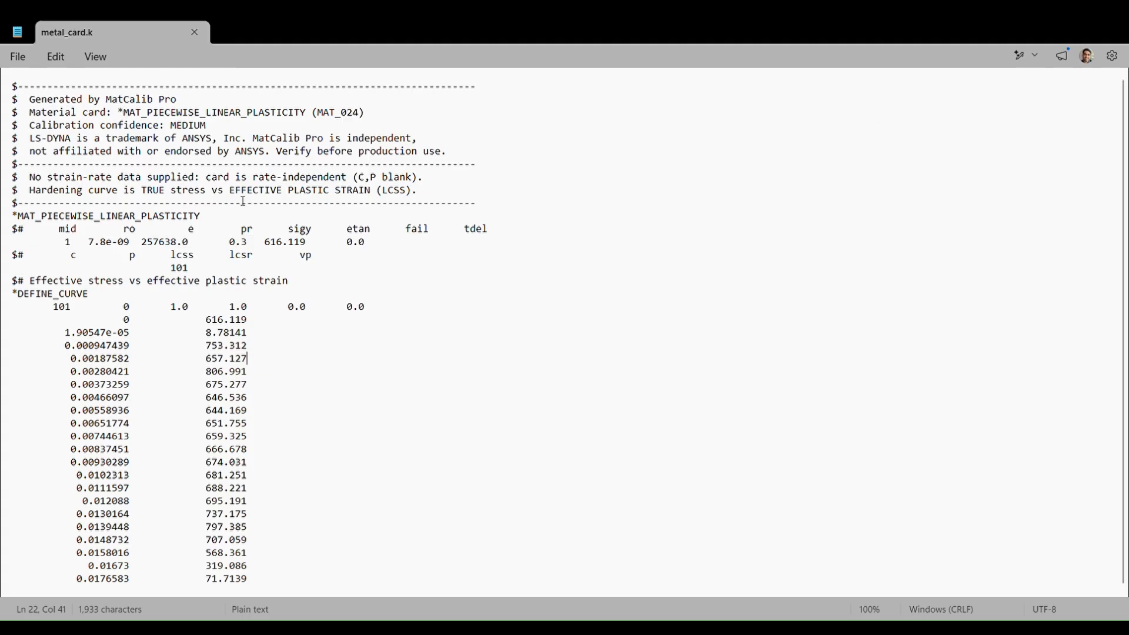
{"action": "left_click", "coordinate": [172, 153]}
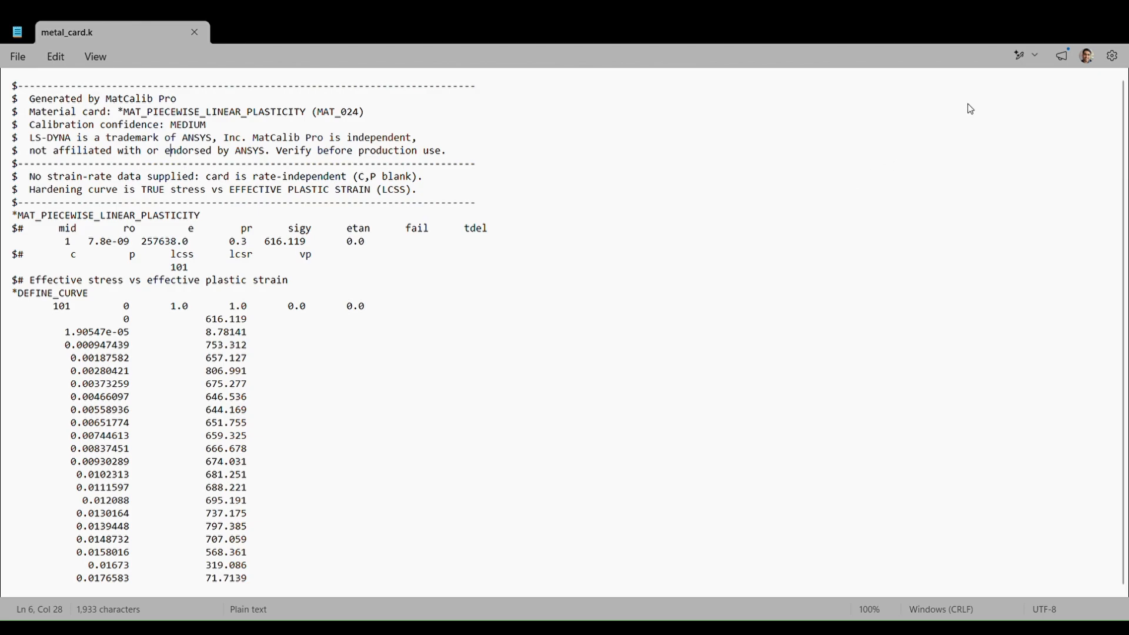
- Switch to LS-PrePost and open the 024-PIECEWISE_LINEAR_PLASTICITY material from the model's keywords
{"action": "key", "text": "alt+Tab"}
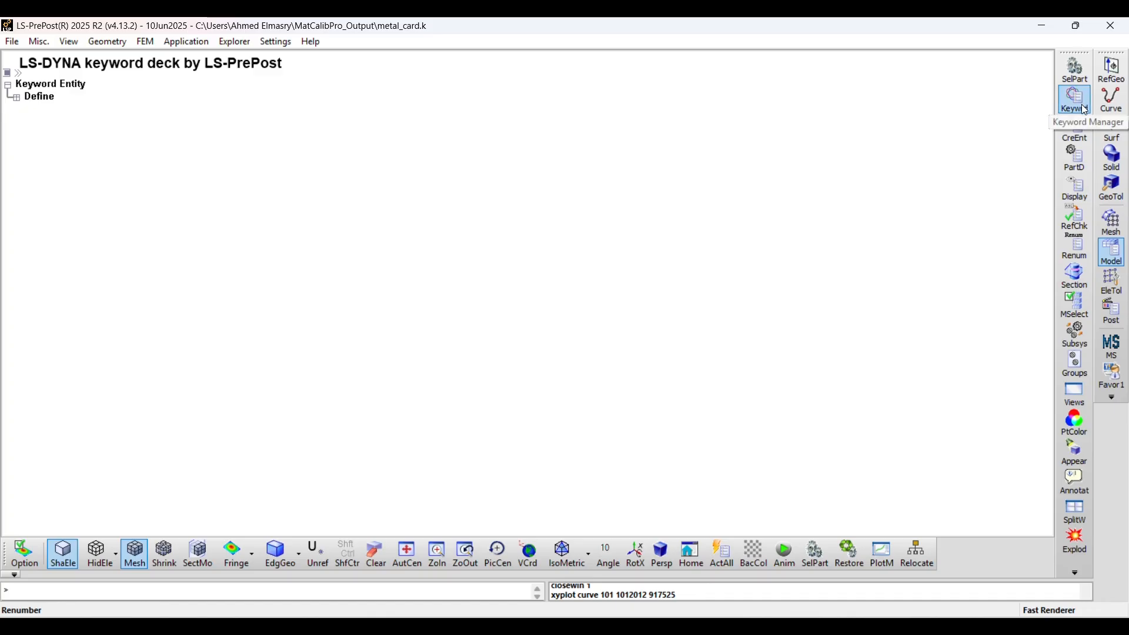
{"action": "left_click", "coordinate": [1086, 110]}
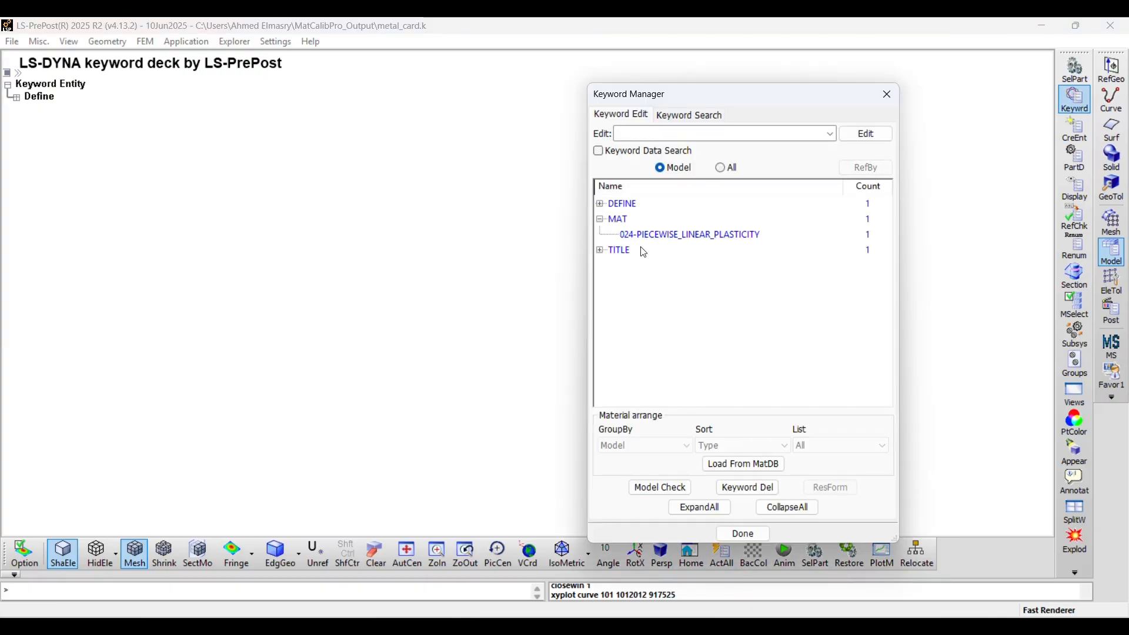
{"action": "left_click", "coordinate": [680, 238]}
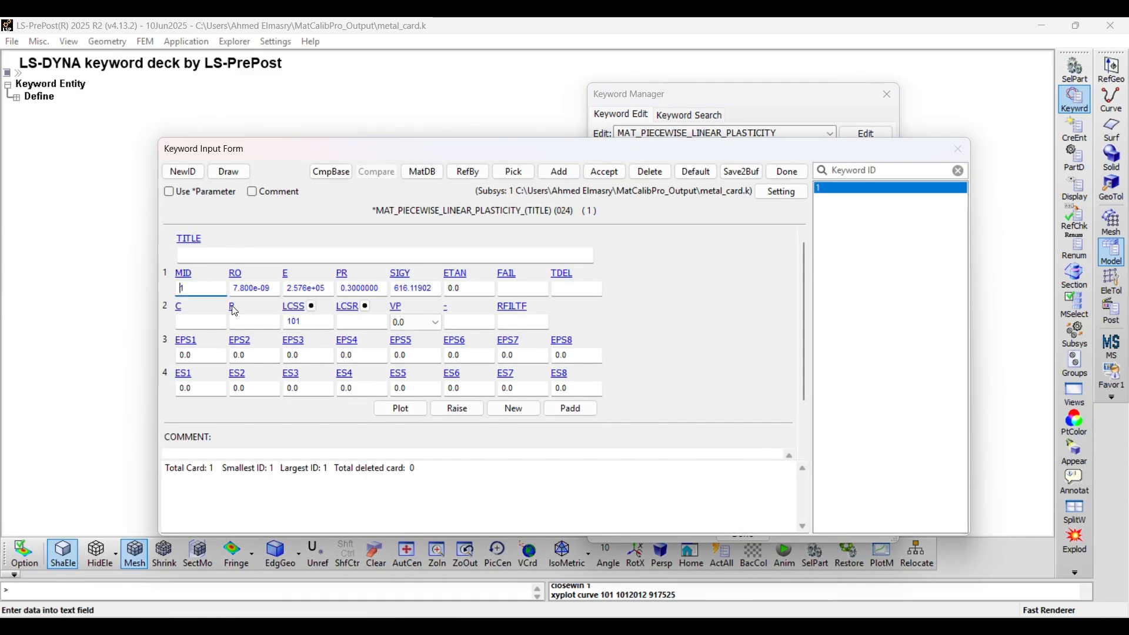
- Inspect the RO, E, PR, SIGY, EPS3 and ES3 fields of the material card
{"action": "left_click", "coordinate": [254, 288]}
{"action": "left_click", "coordinate": [318, 289]}
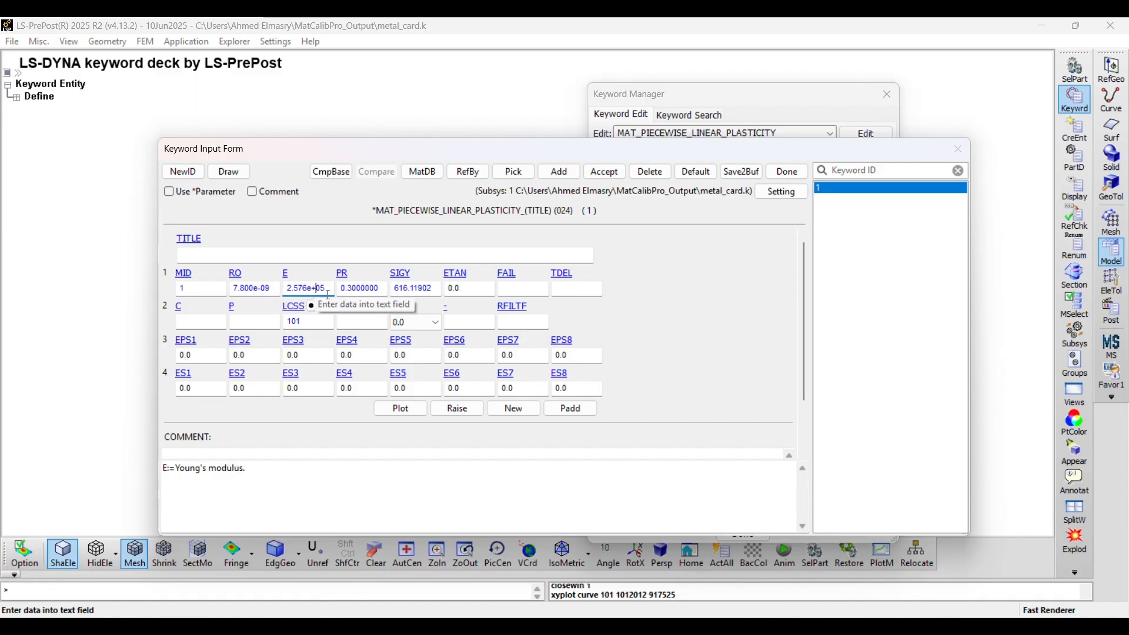
{"action": "left_click", "coordinate": [366, 291]}
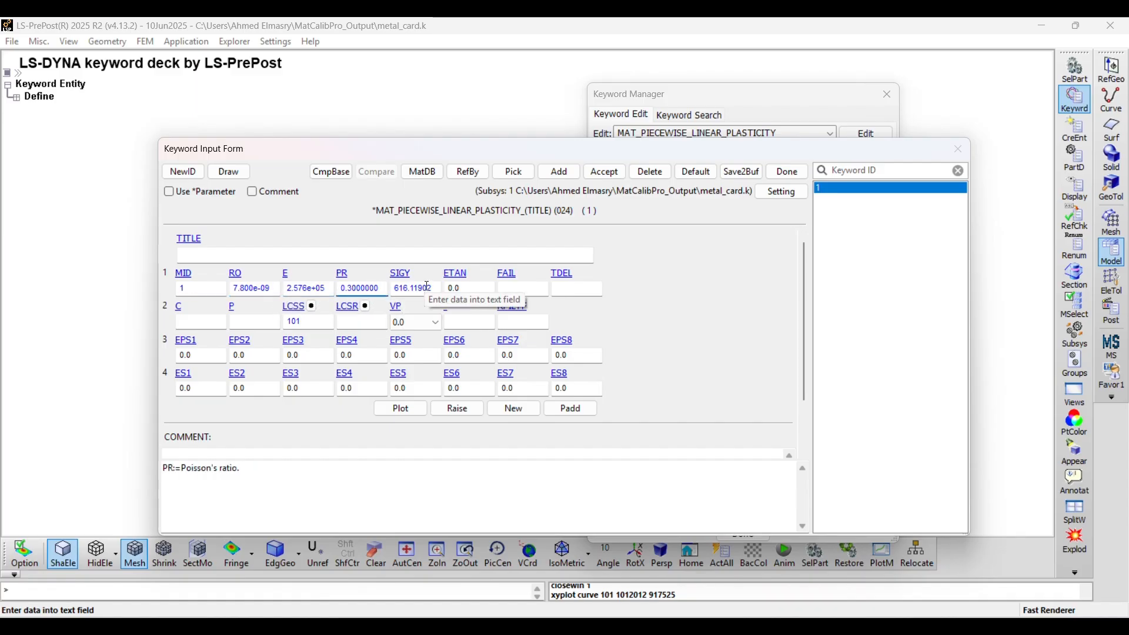
{"action": "left_click", "coordinate": [425, 288]}
{"action": "left_click", "coordinate": [327, 354]}
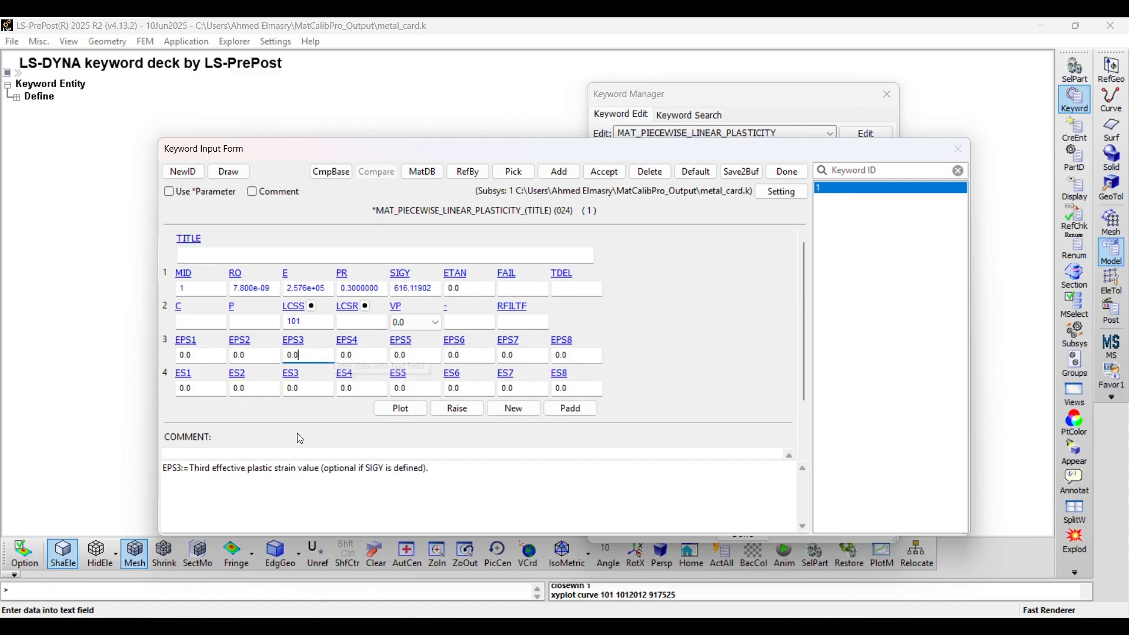
{"action": "left_click", "coordinate": [331, 393]}
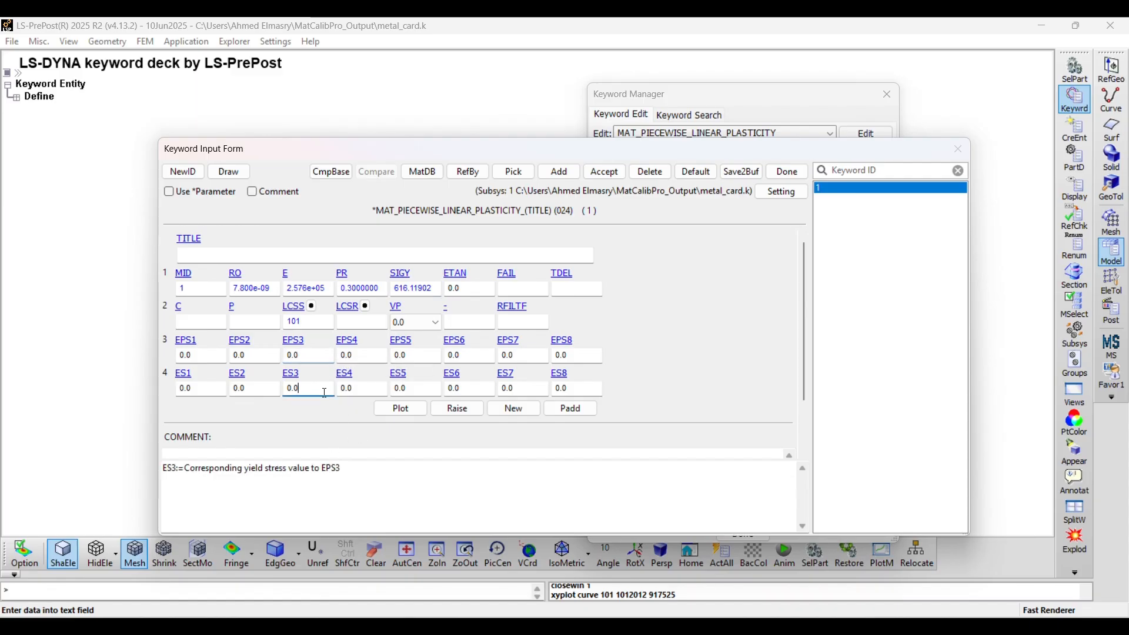
- Plot the LCSS hardening curve of the material card and close the plot
{"action": "left_click", "coordinate": [333, 327]}
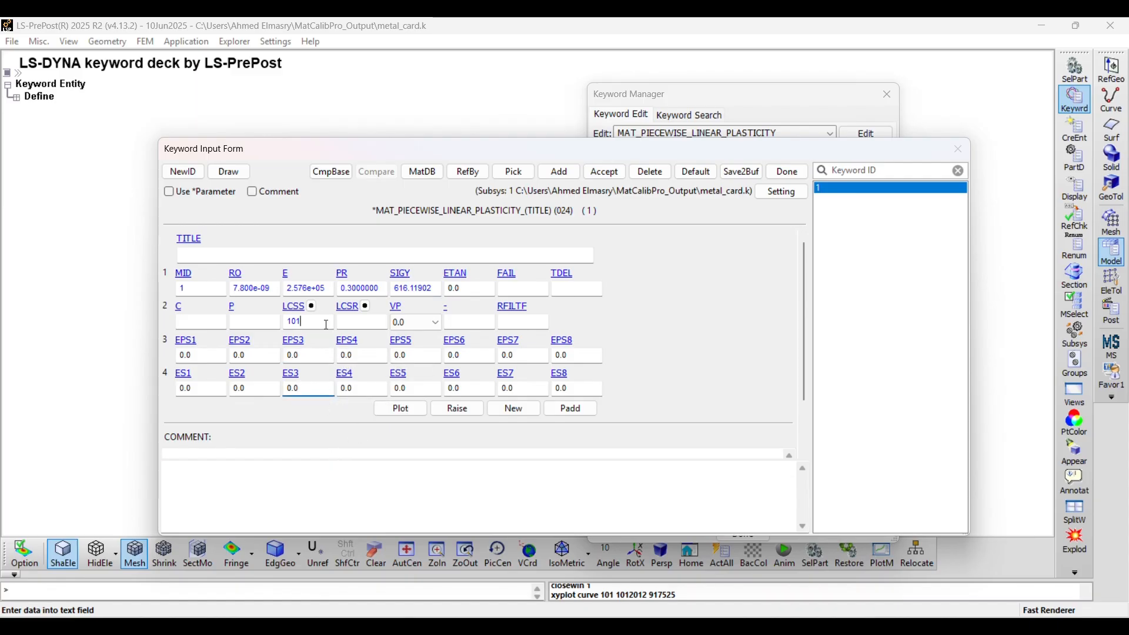
{"action": "left_click", "coordinate": [404, 412]}
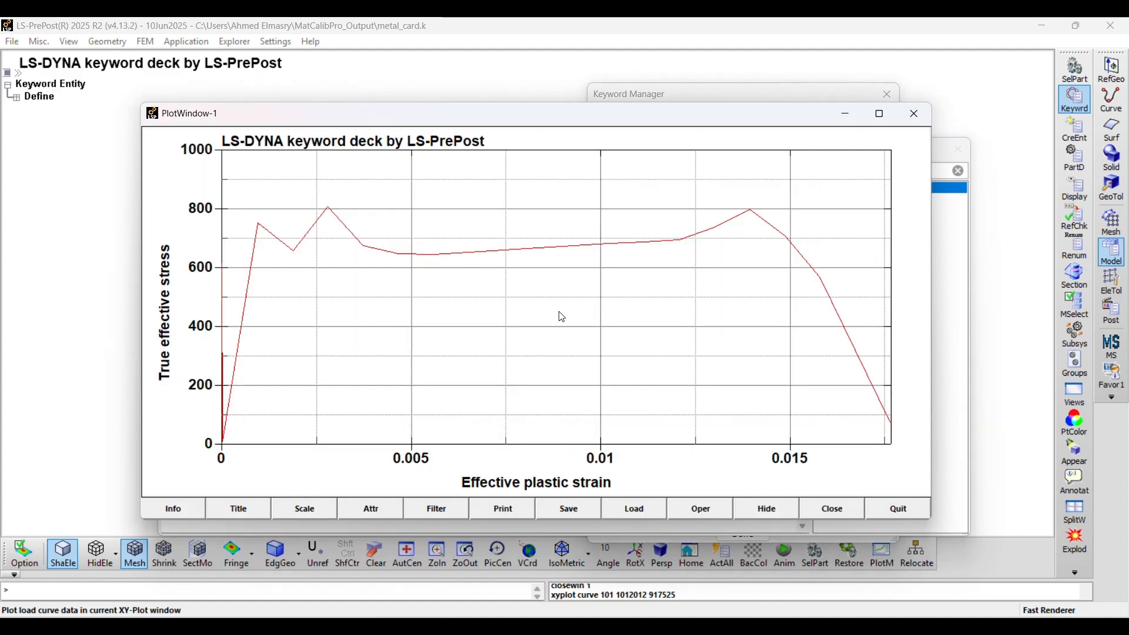
{"action": "left_click", "coordinate": [847, 510]}
- Open the DEFINE_CURVE 101 linked to LCSS, review its data points and plot them, closing the plot when done
{"action": "double_click", "coordinate": [311, 318]}
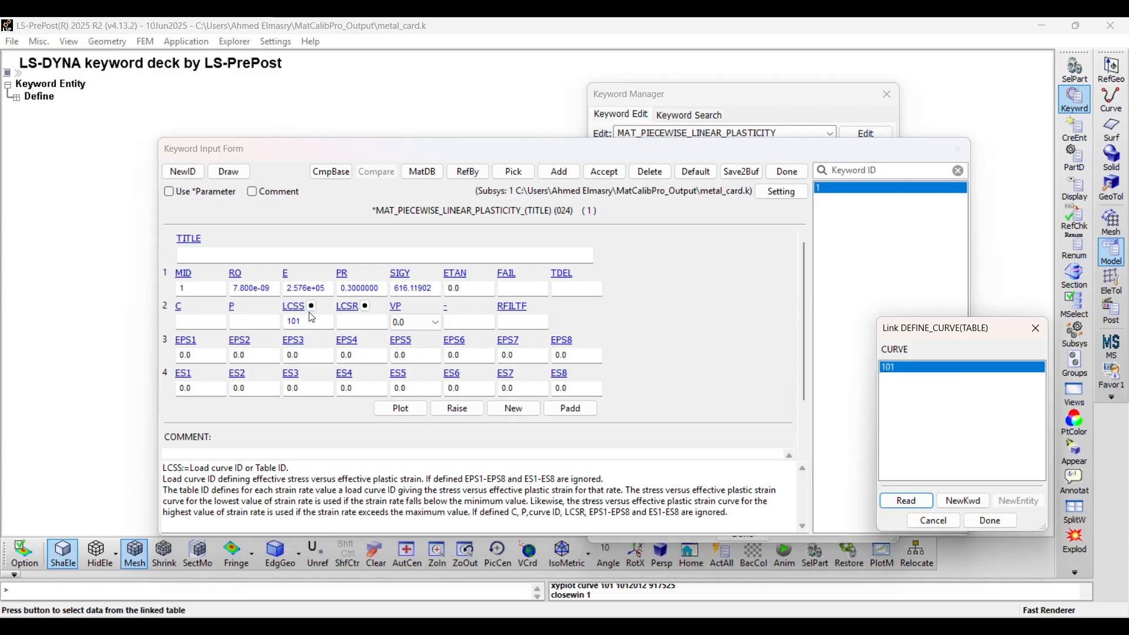
{"action": "left_click", "coordinate": [911, 499]}
{"action": "left_click", "coordinate": [500, 381]}
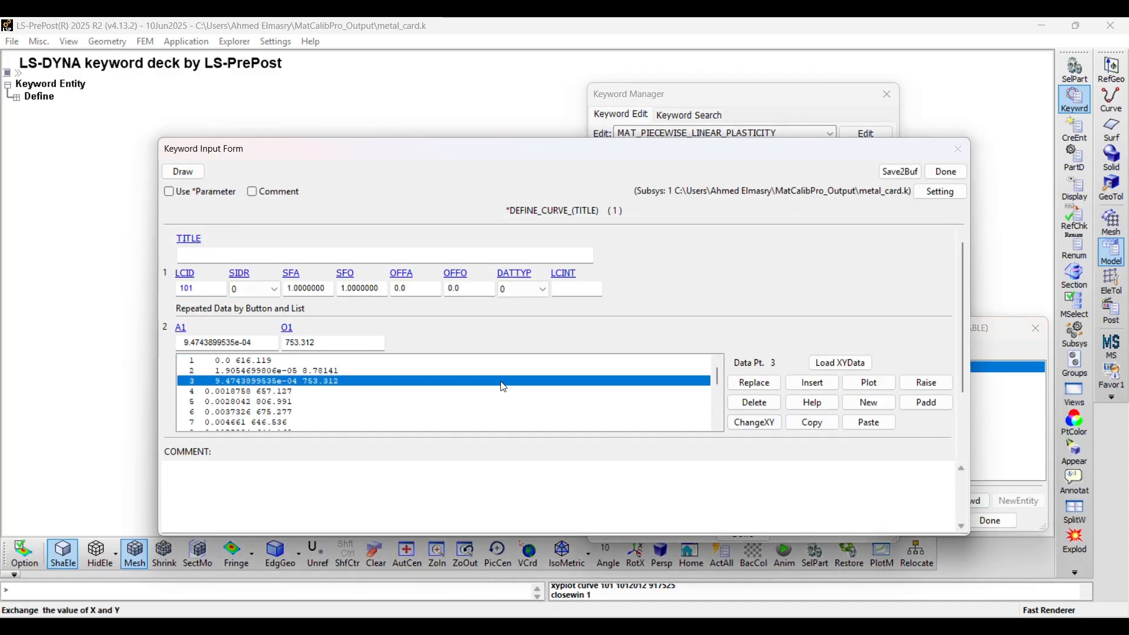
{"action": "scroll", "coordinate": [567, 416], "scroll_direction": "down", "scroll_amount": 2}
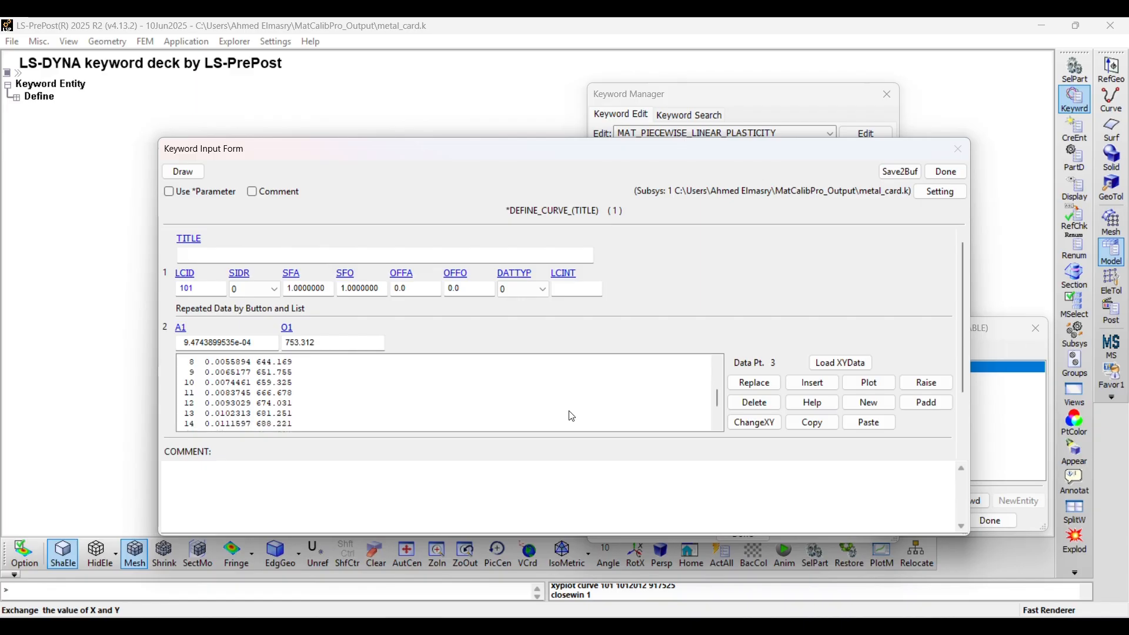
{"action": "left_click", "coordinate": [868, 383]}
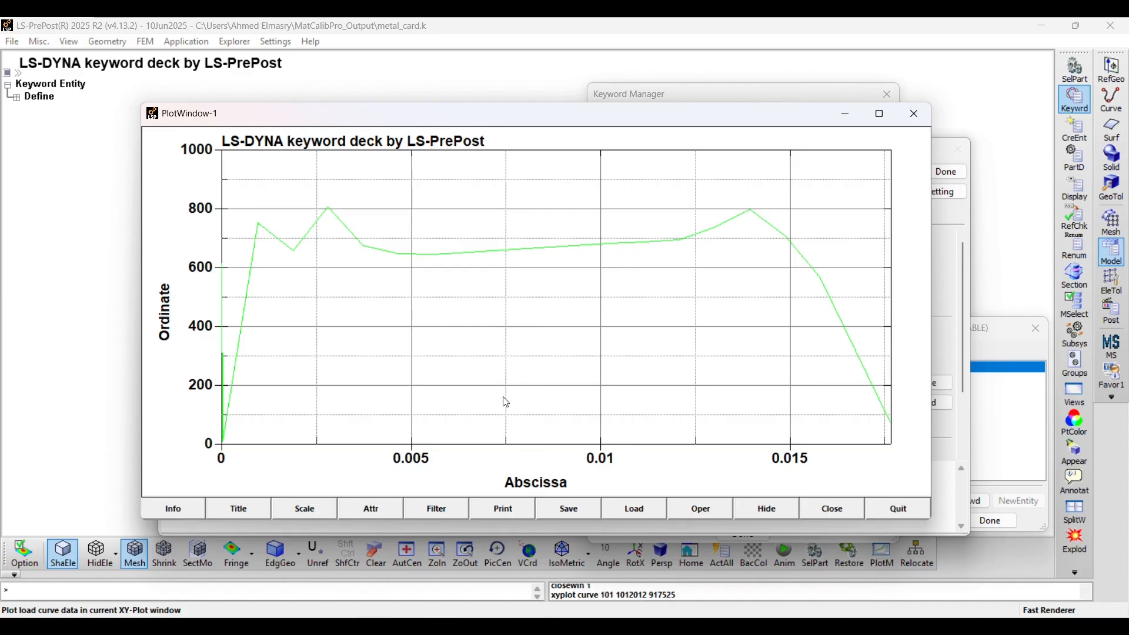
{"action": "left_click", "coordinate": [833, 510]}
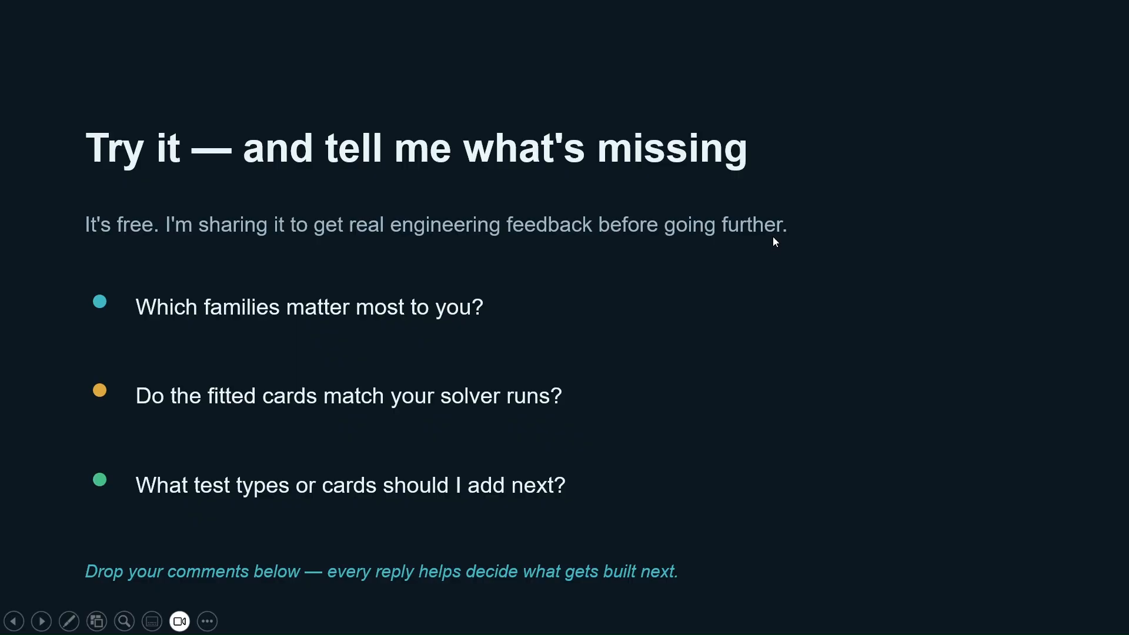
{"action": "left_click", "coordinate": [710, 329]}
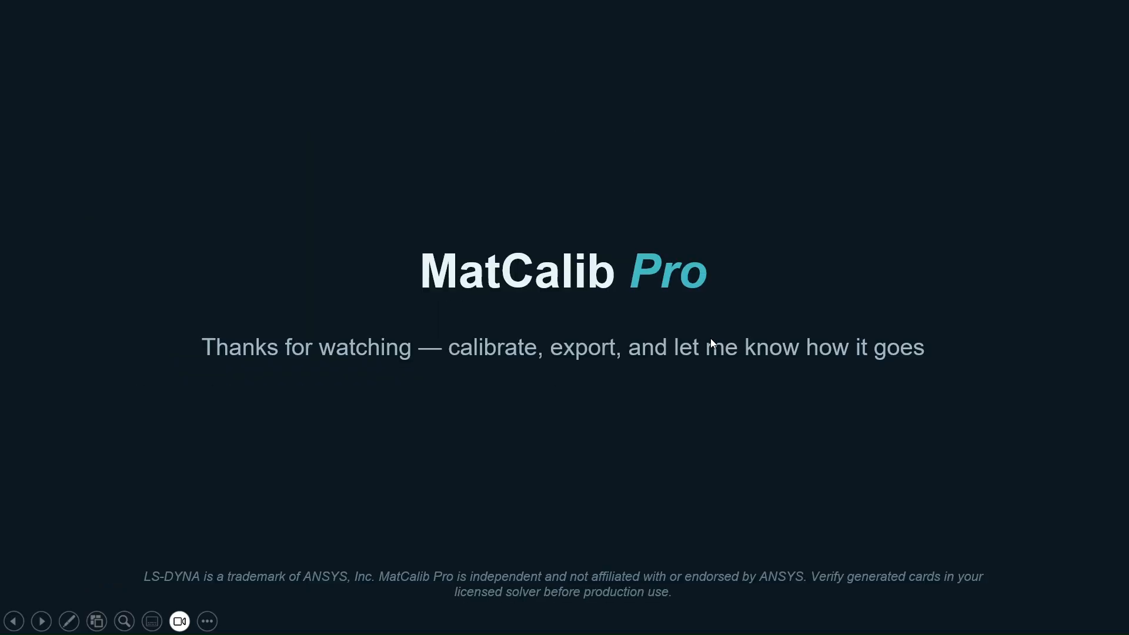